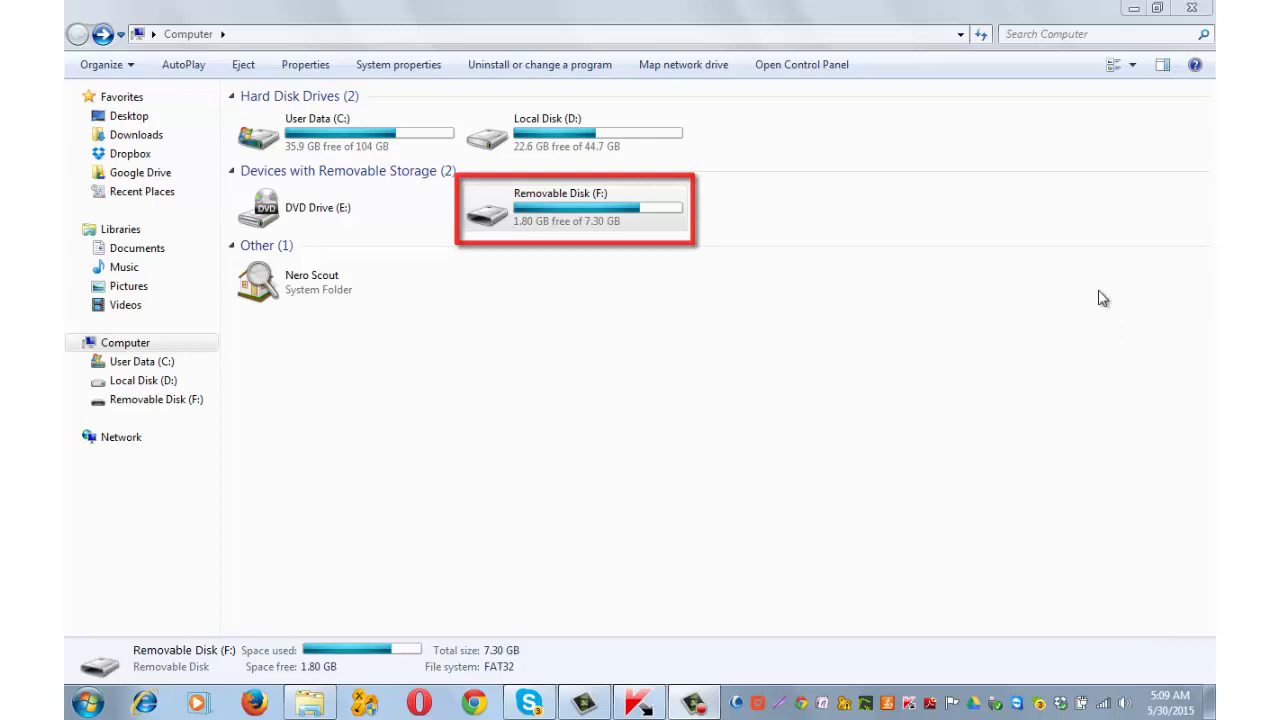
Step: Permanently delete the file payment to writers.xlsx from Removable Disk (F:) and close the drive's window
double_click(585, 205)
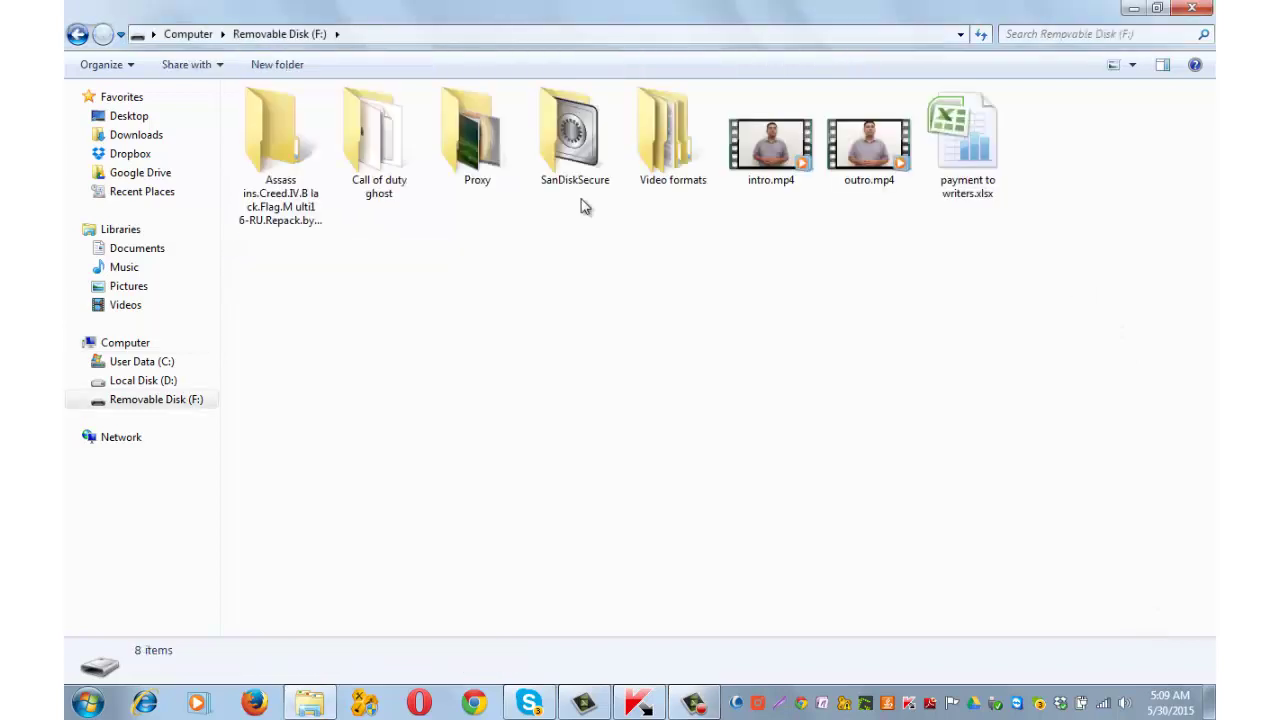
left_click(990, 158)
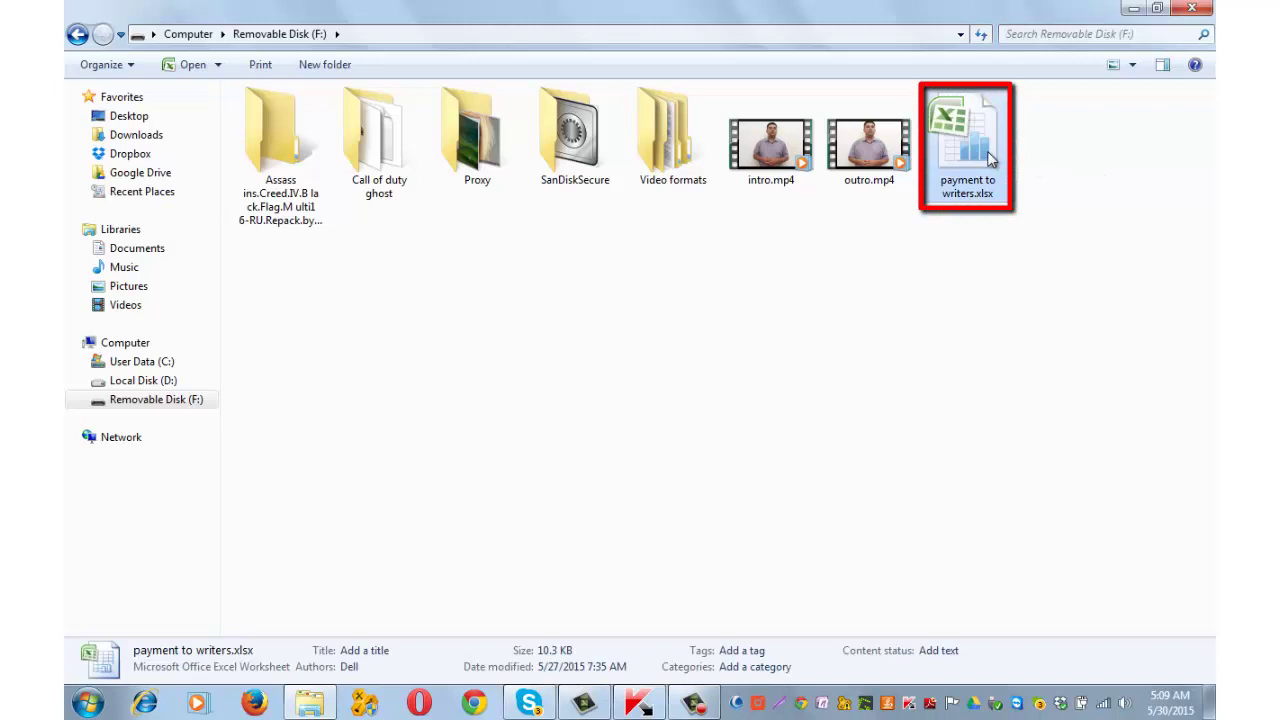
right_click(990, 158)
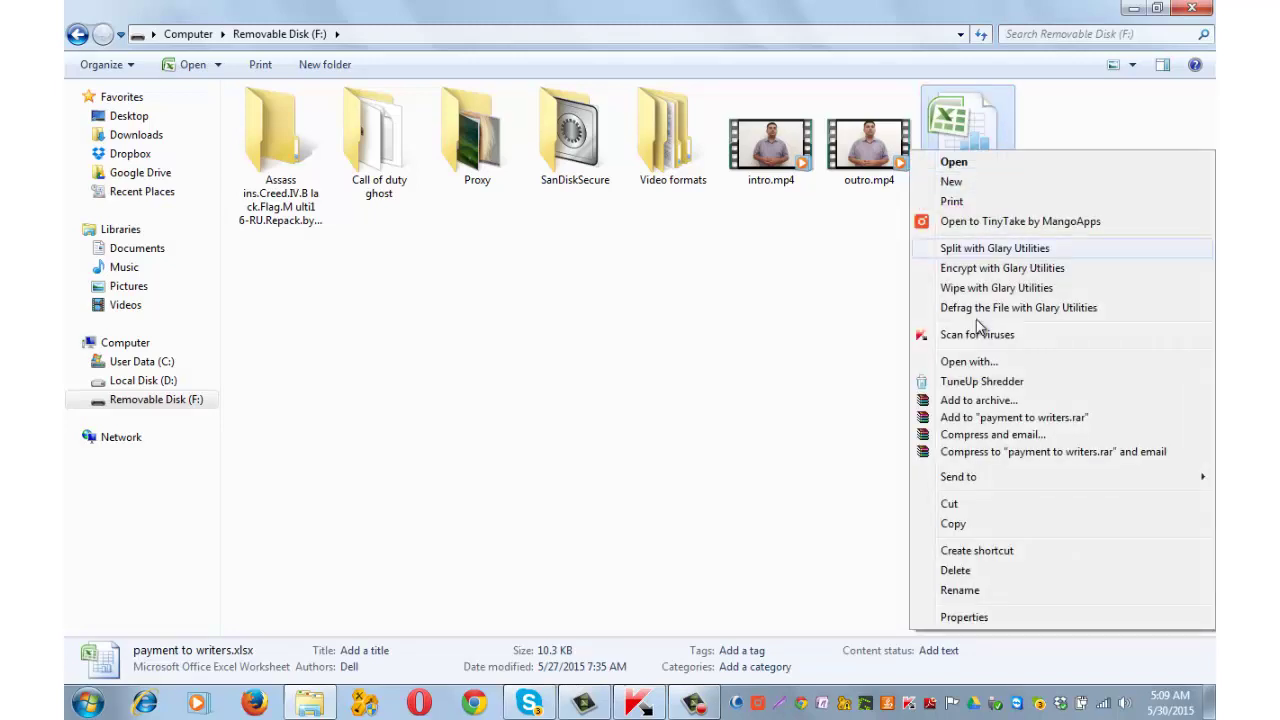
left_click(955, 570)
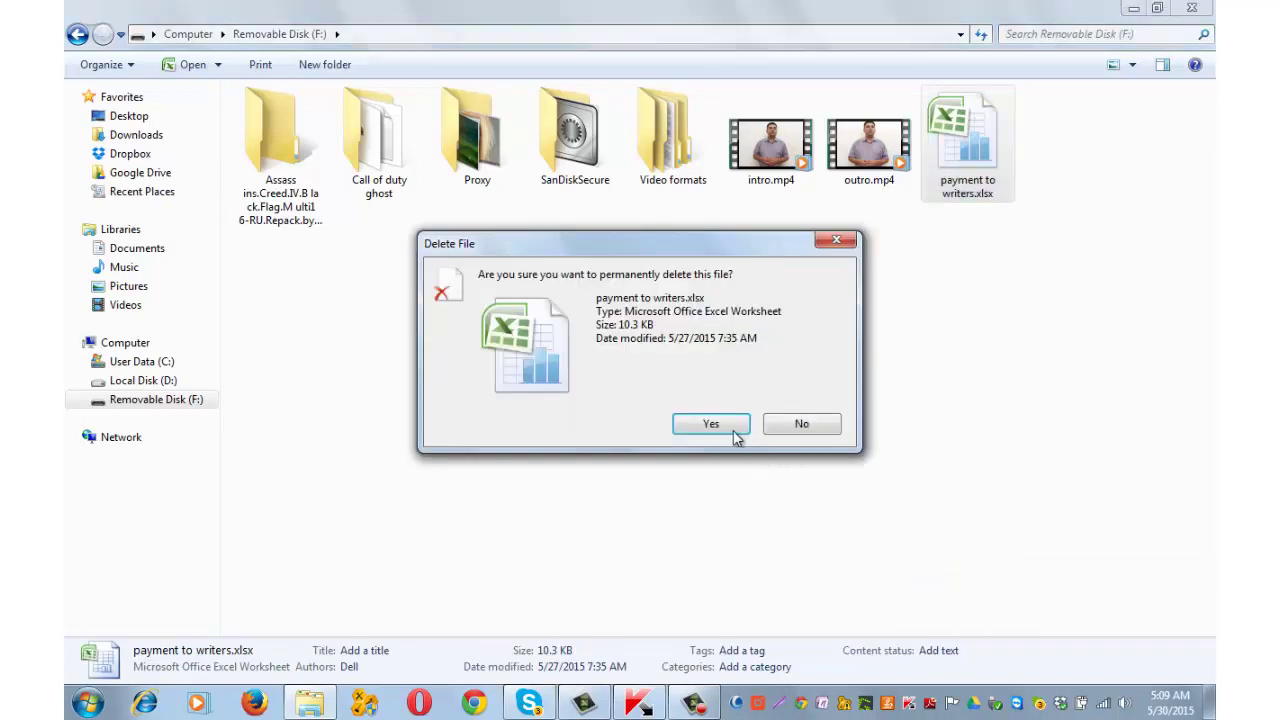
left_click(736, 433)
left_click(1192, 8)
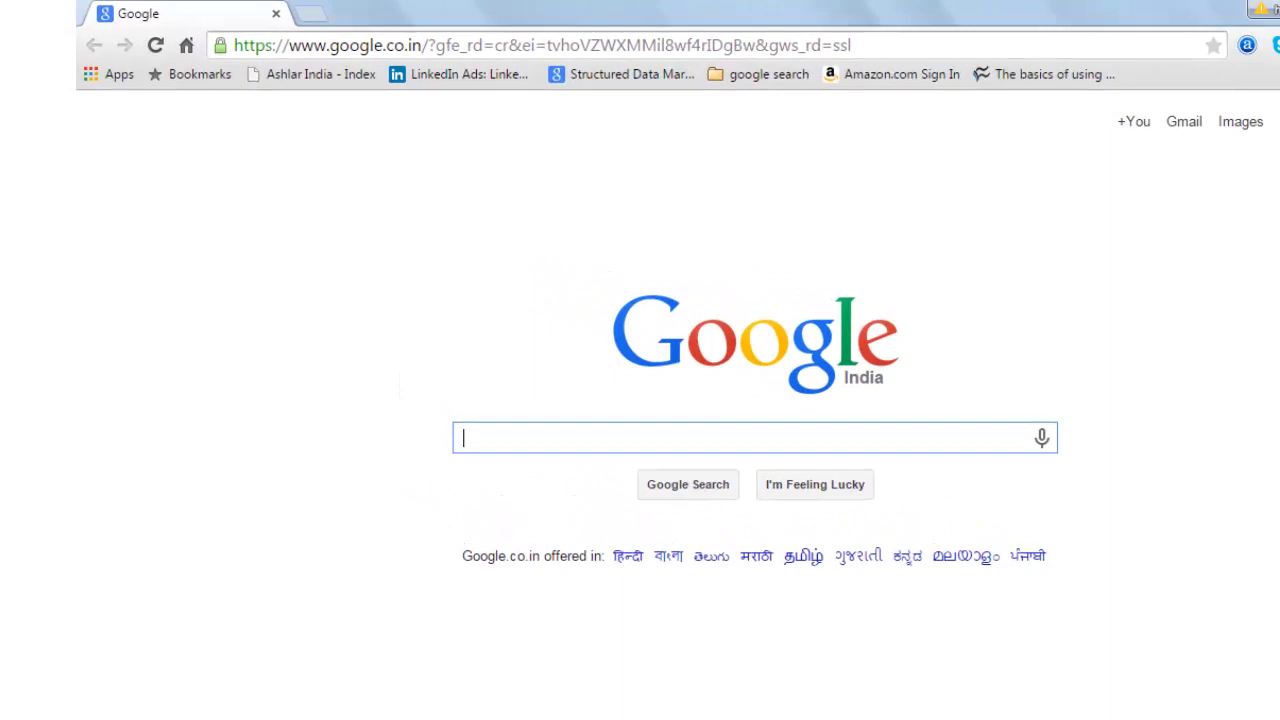
Step: Search Google for "testdisk & photorec for data recovery"
type("test")
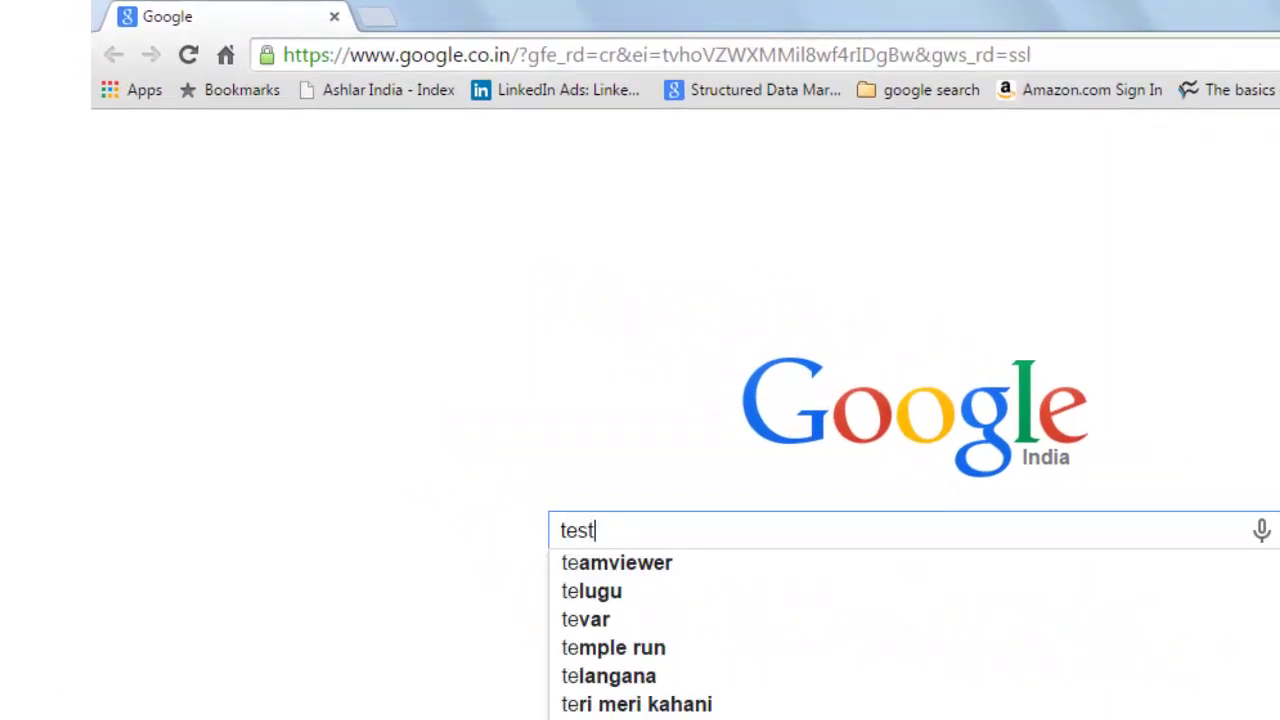
type("disk")
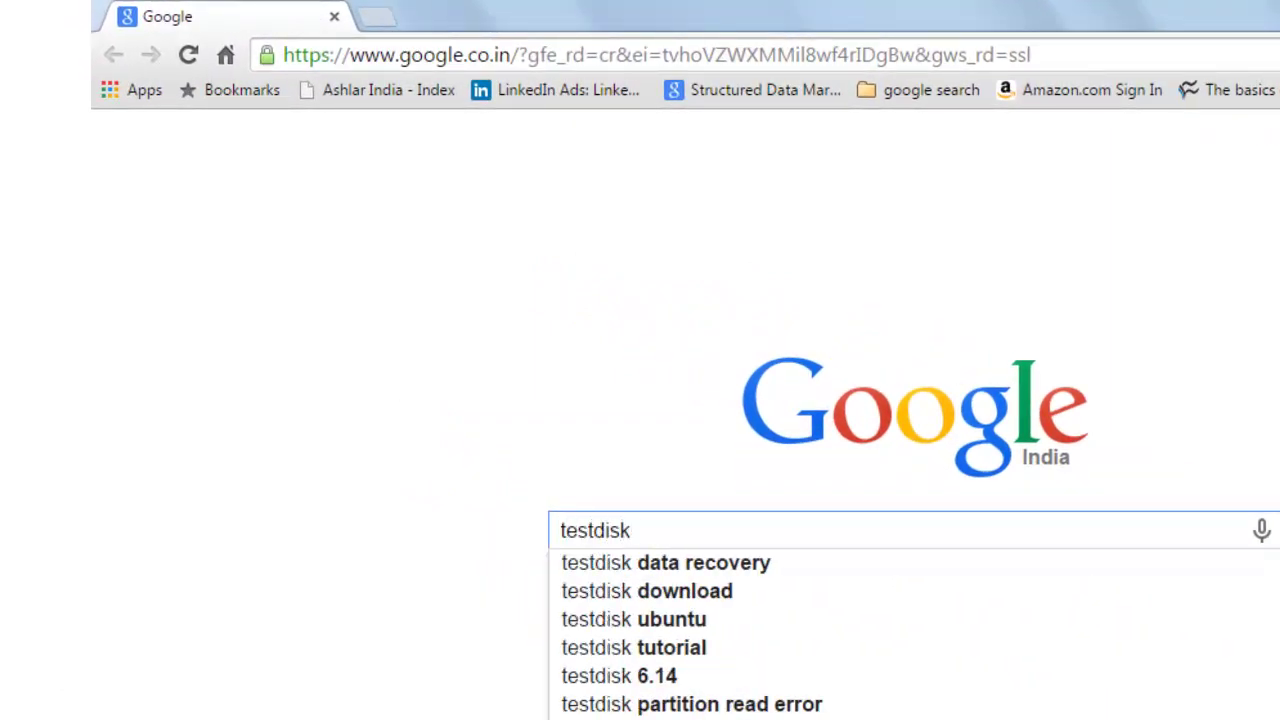
type(" & p")
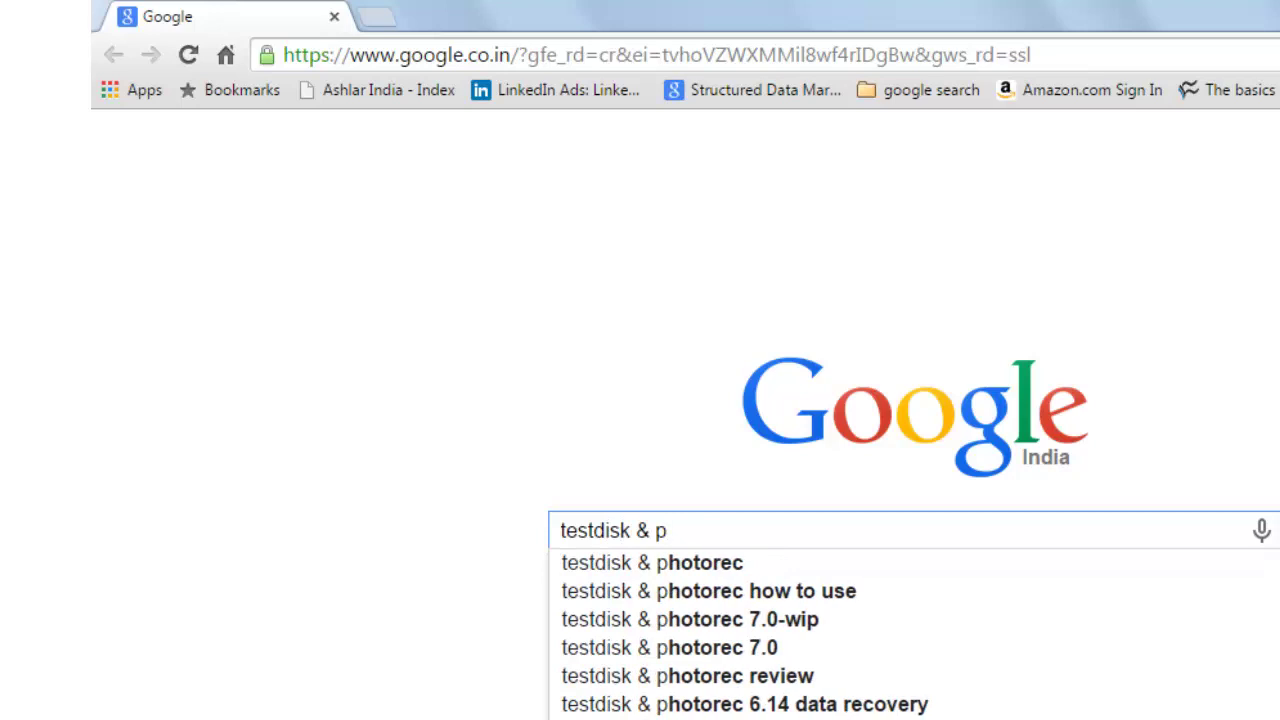
type("hotorec")
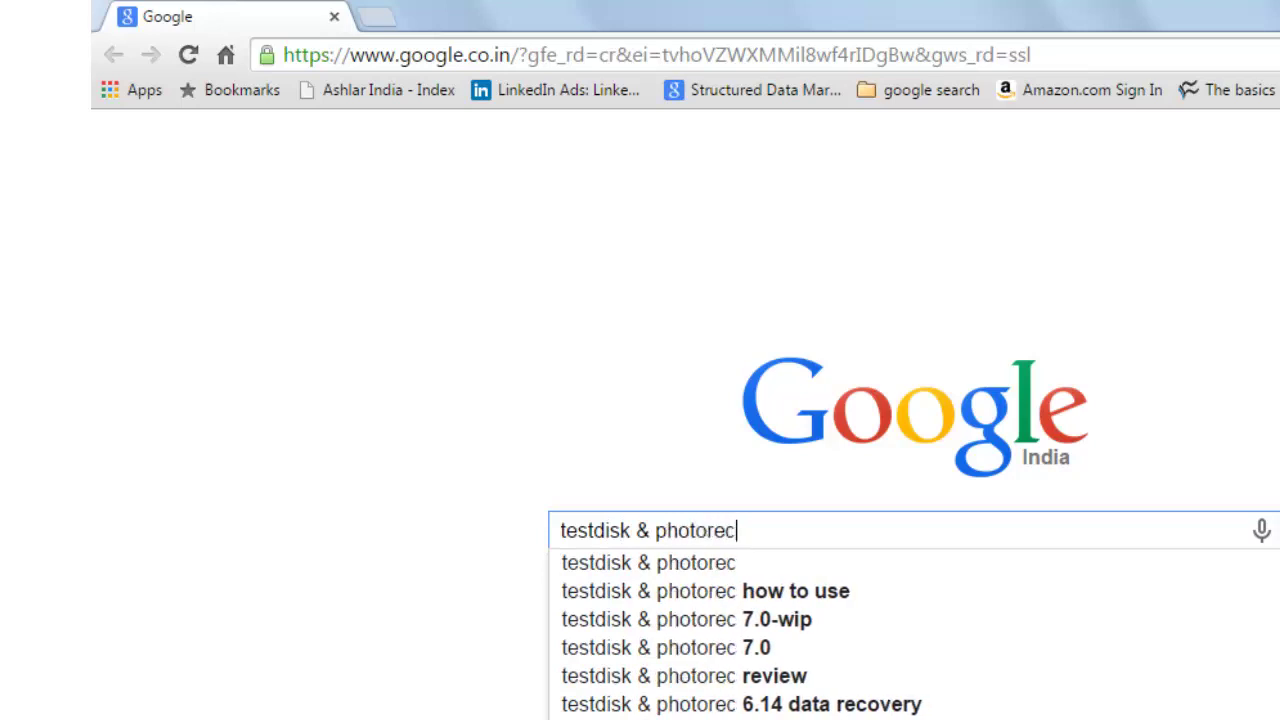
type(" for data re")
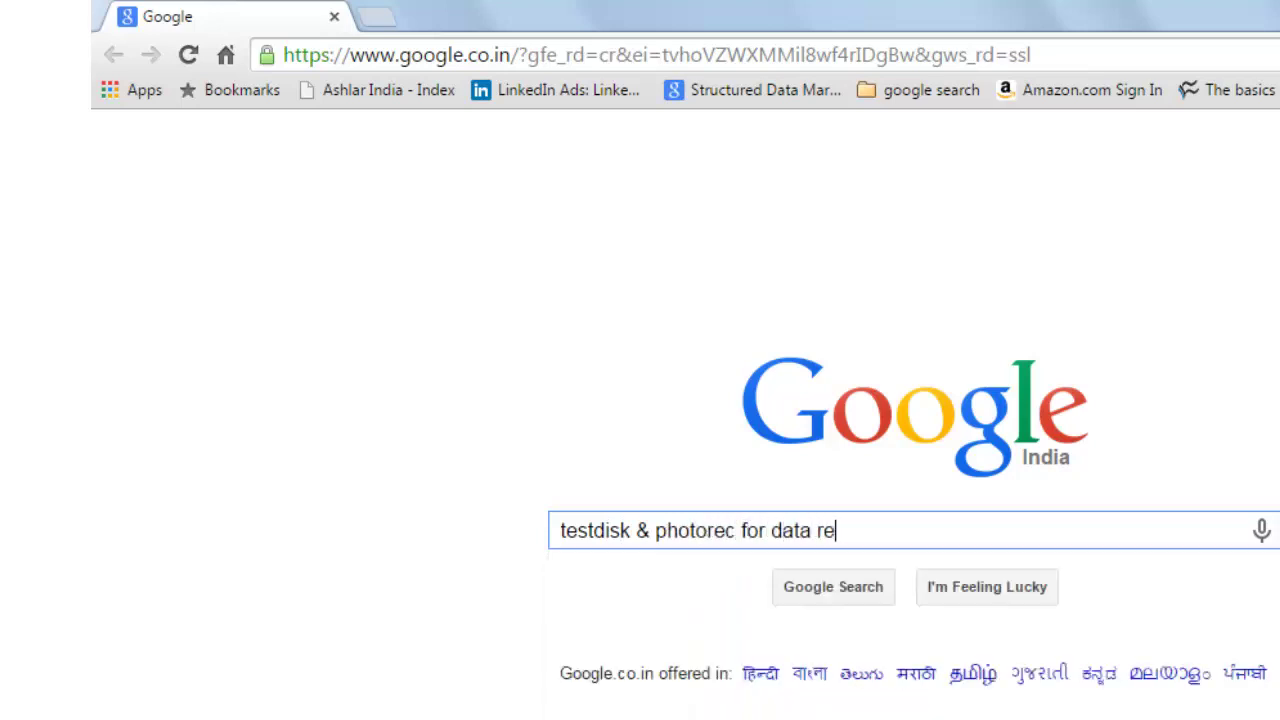
type("covery")
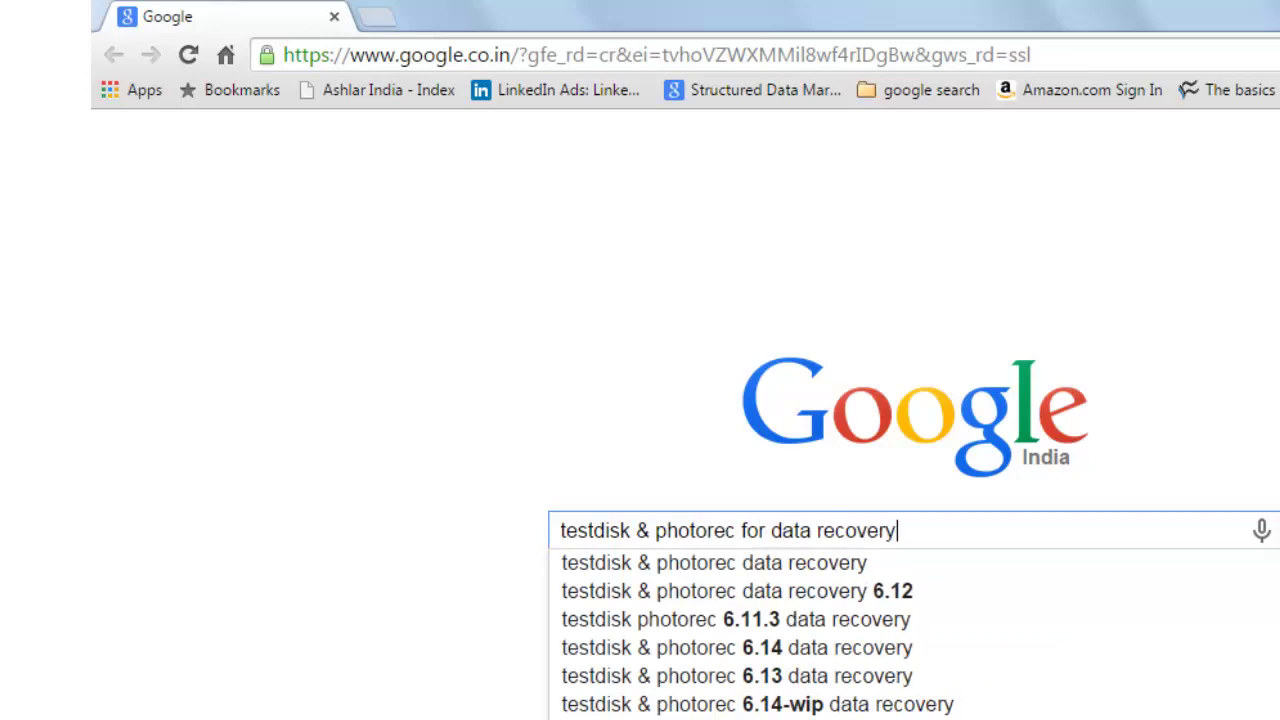
key("Return")
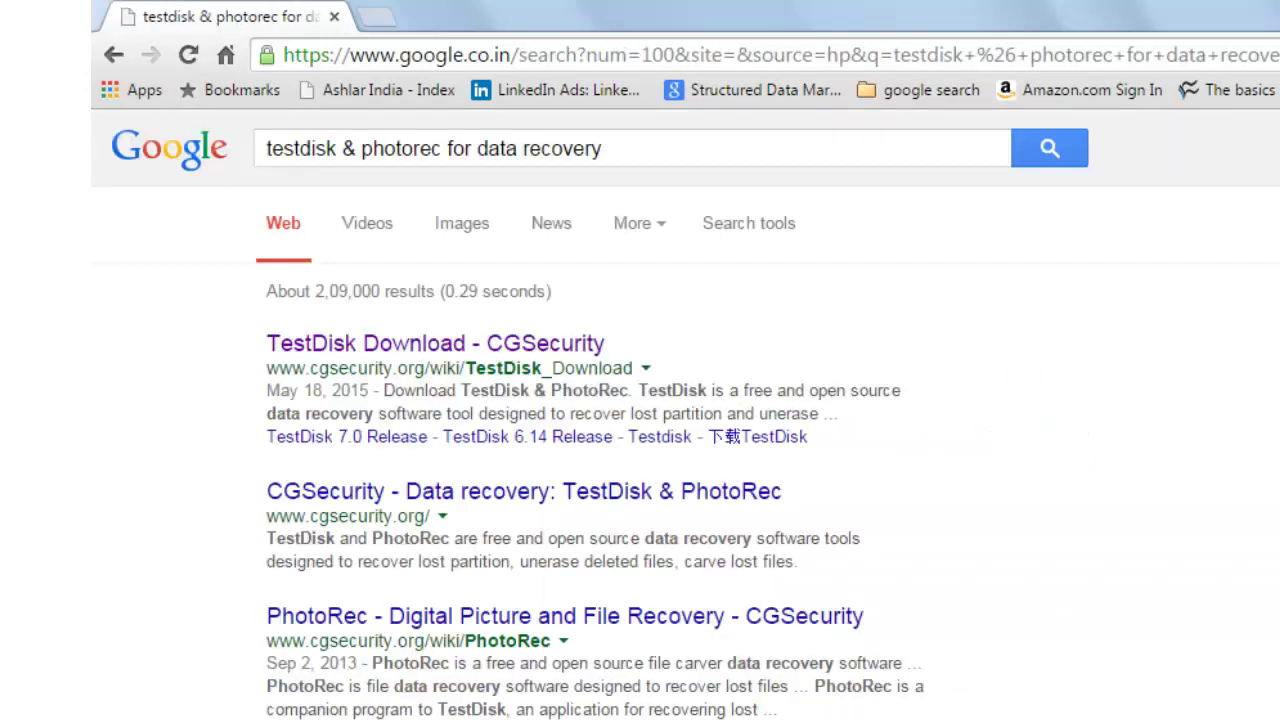
Step: Download TestDisk 7.0 for Windows from the CGSecurity TestDisk Download page, and return to that page
left_click(431, 347)
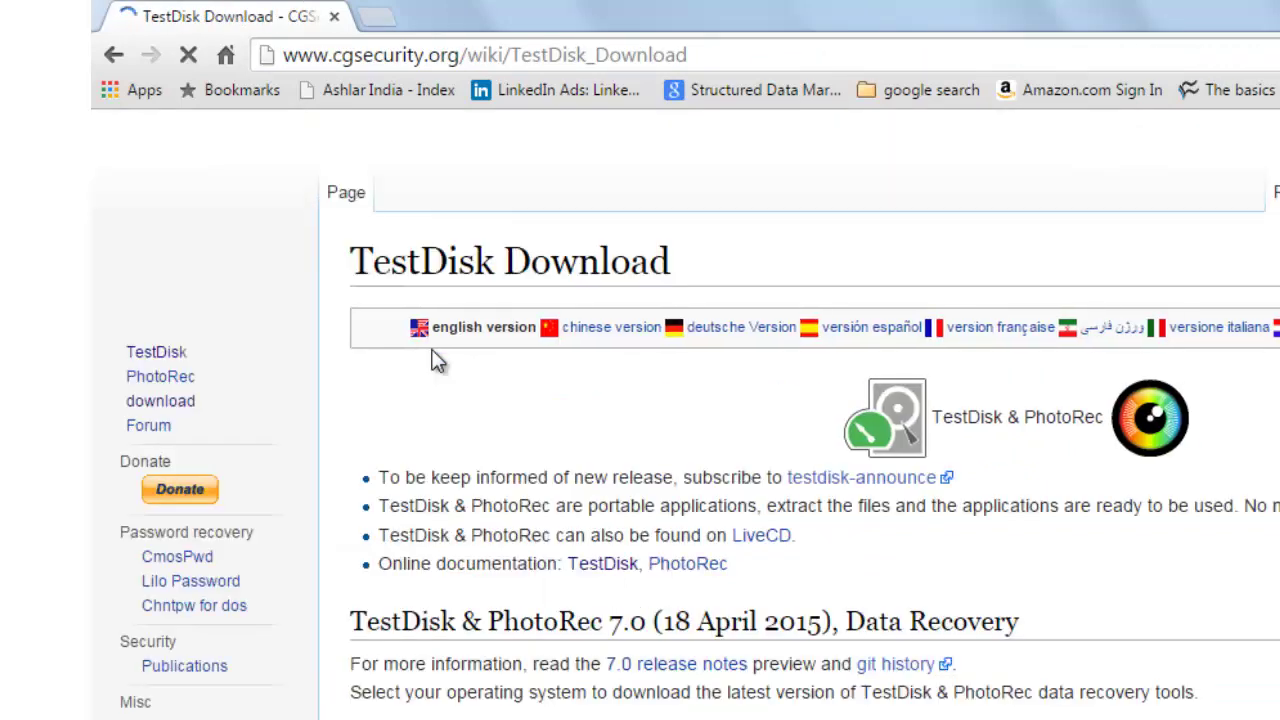
left_click_drag(748, 57, 282, 40)
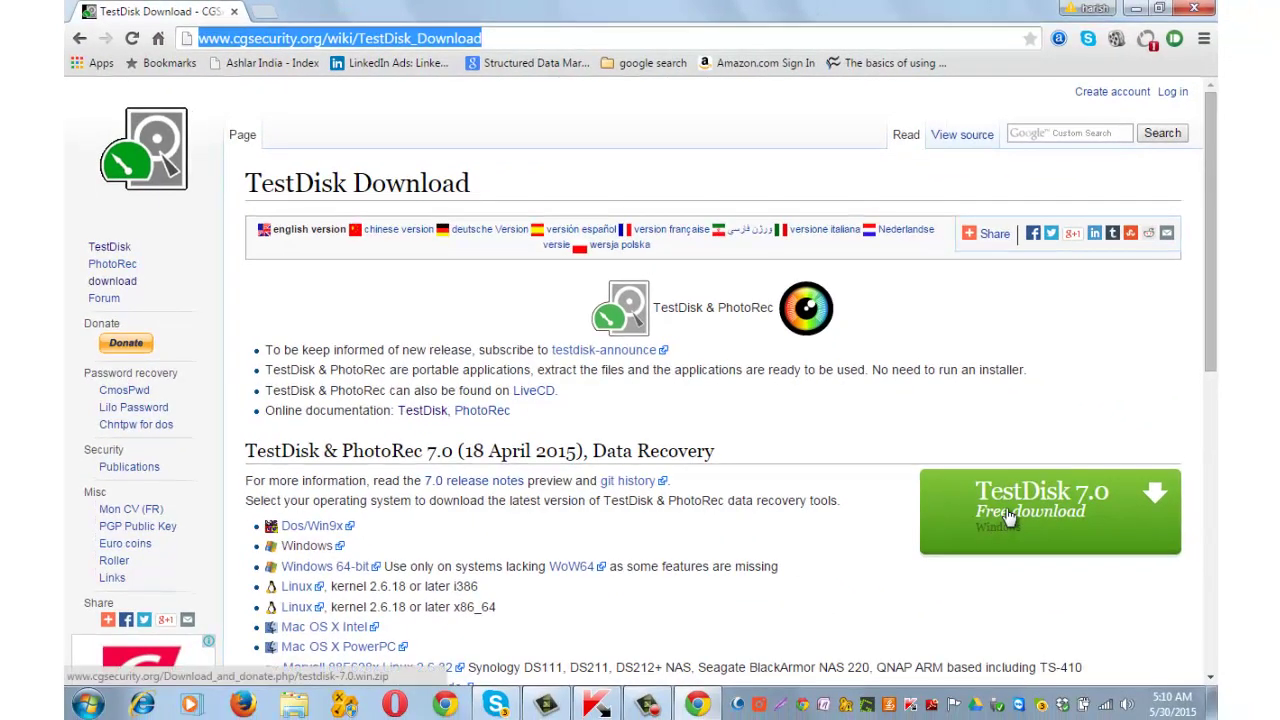
left_click(1010, 515)
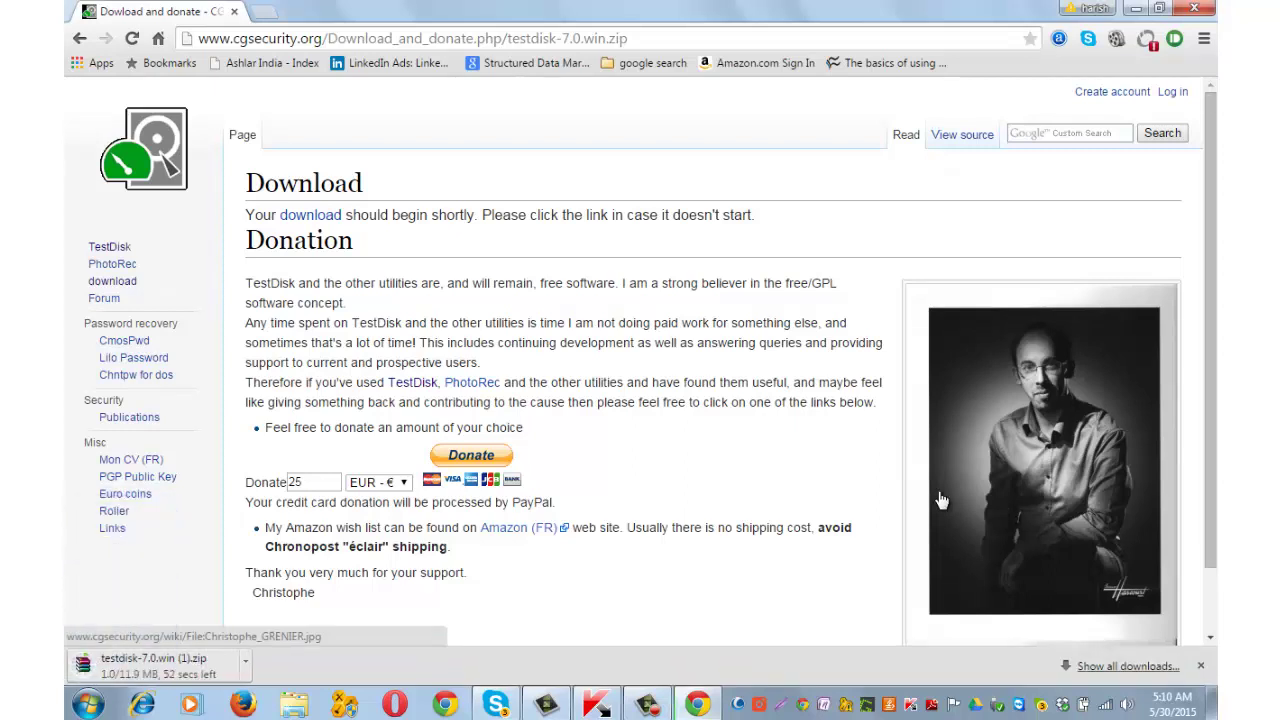
left_click(78, 40)
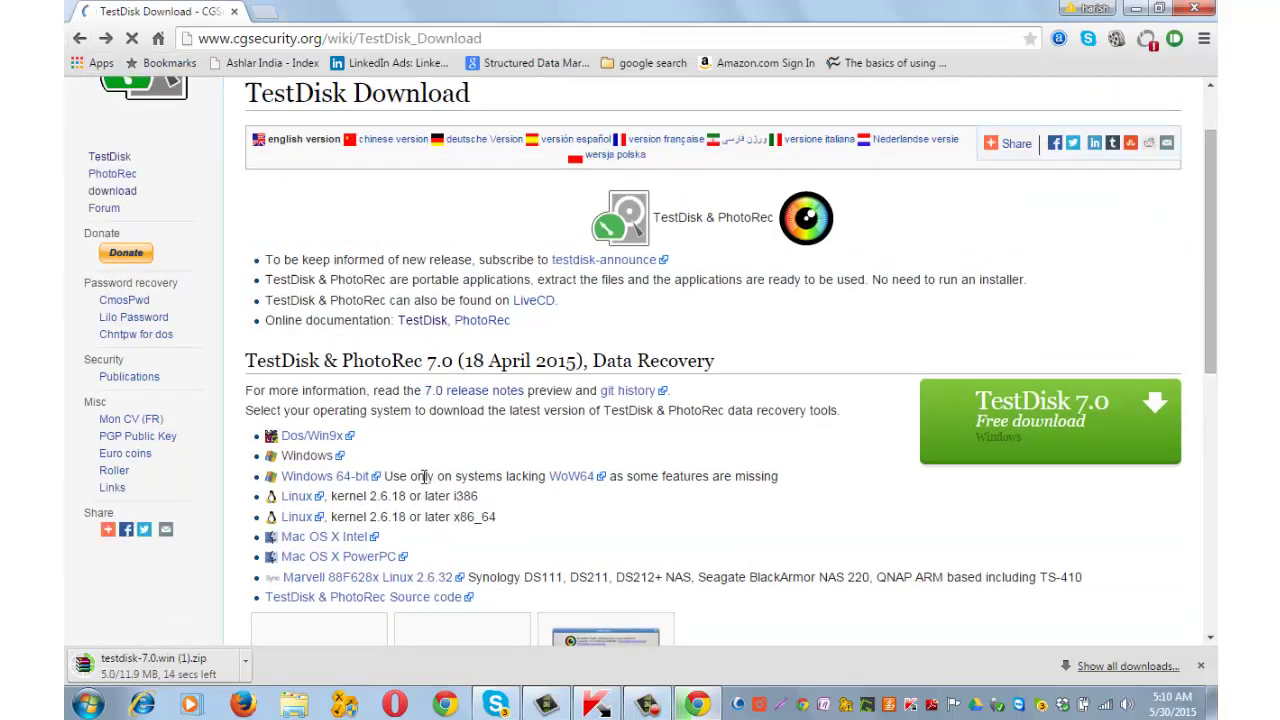
Step: Open the downloaded testdisk-7.0.win archive in WinRAR and extract the testdisk-7.0 folder to the Desktop
left_click(170, 663)
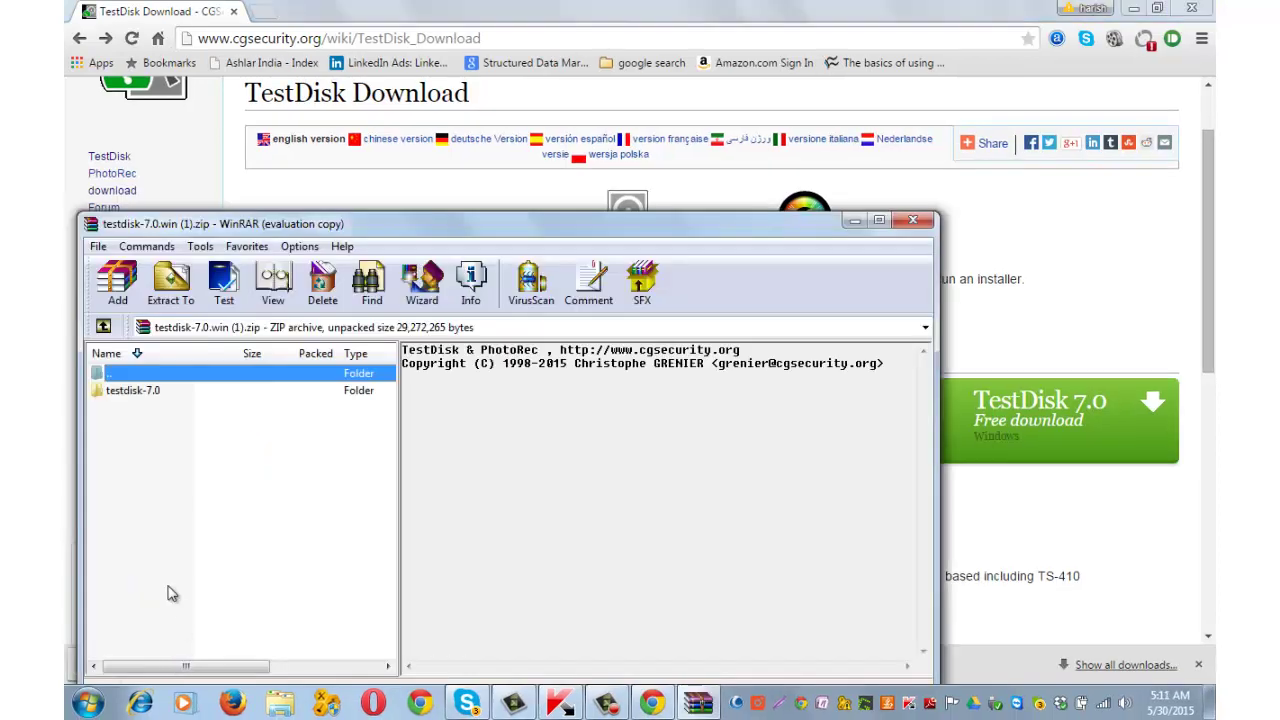
double_click(450, 224)
left_click(125, 175)
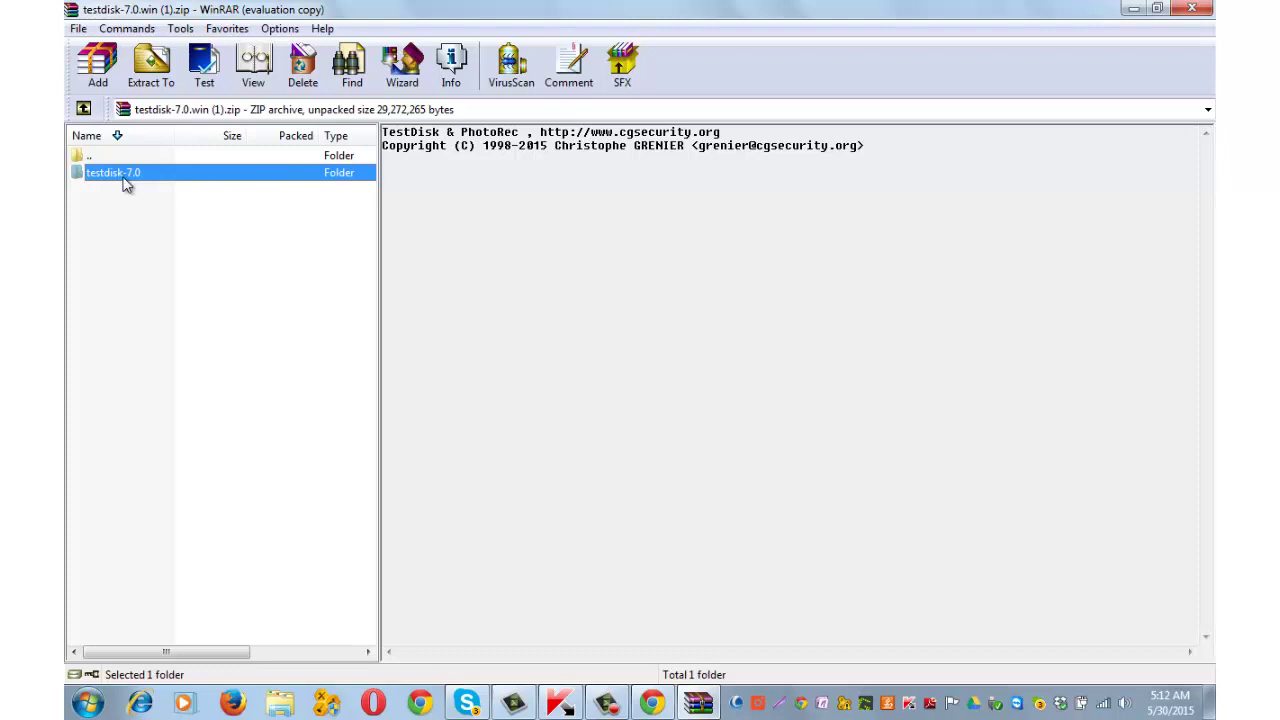
left_click(160, 80)
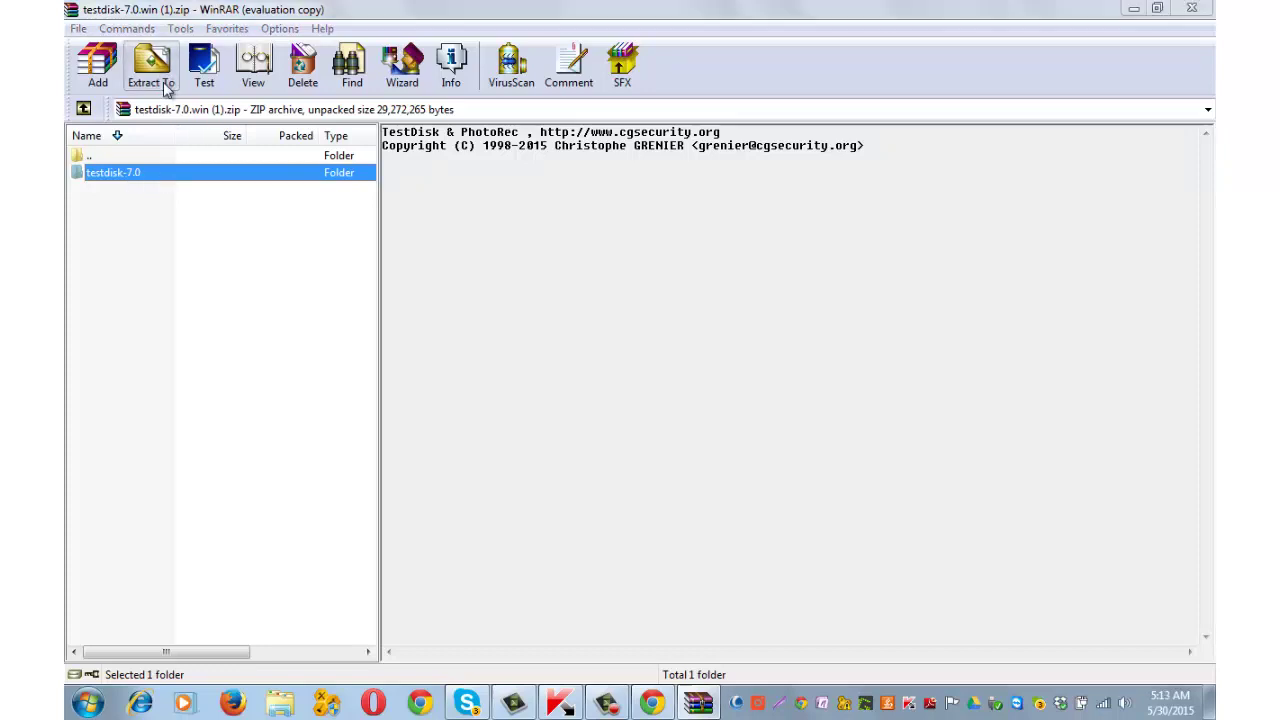
left_click(662, 243)
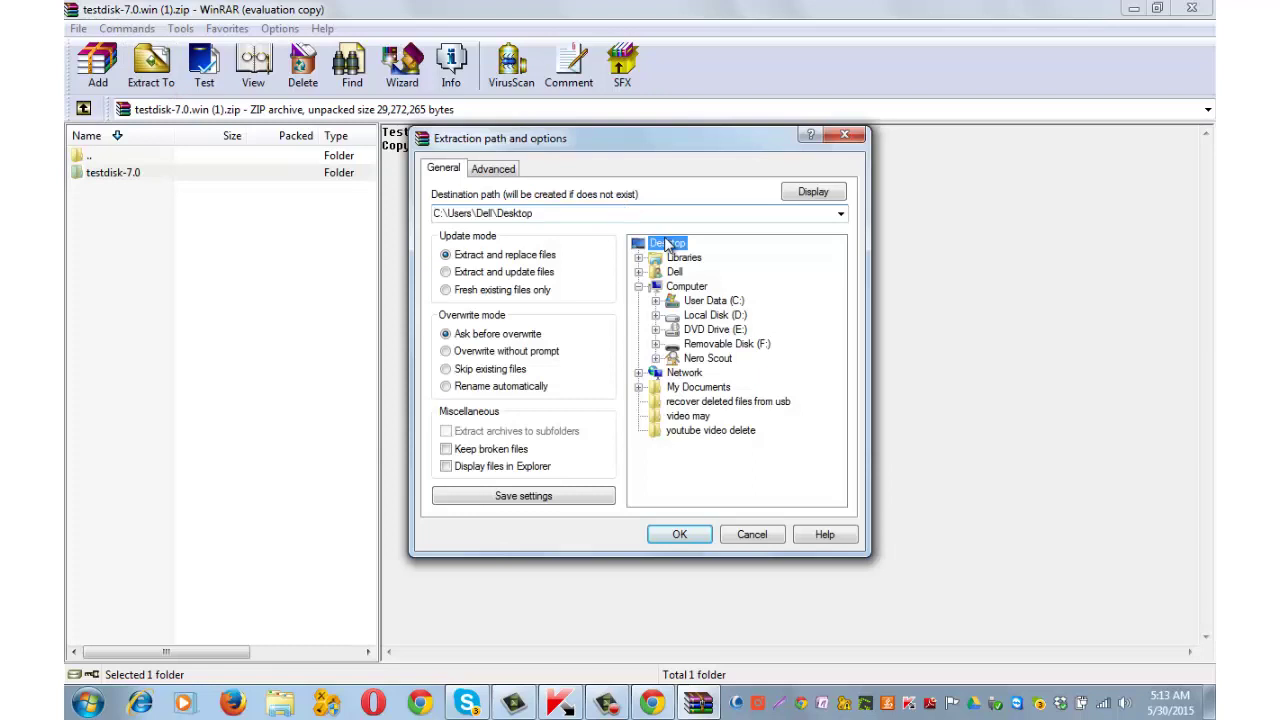
left_click(678, 534)
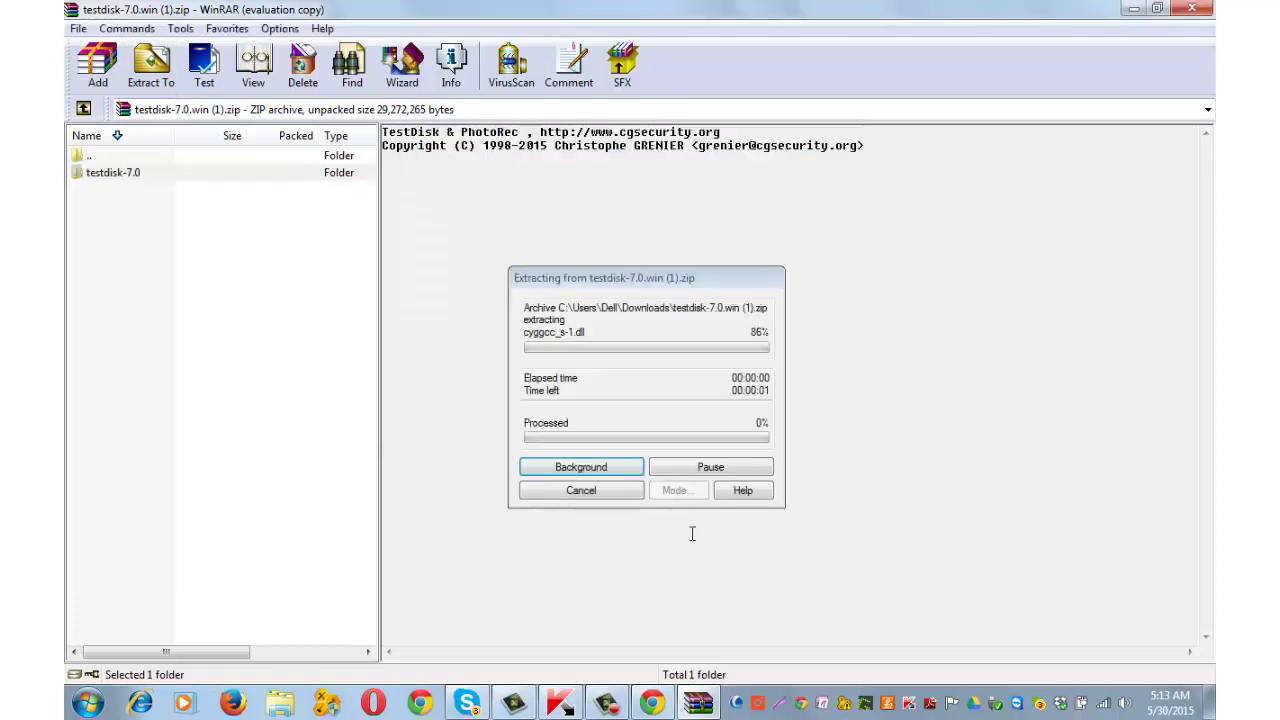
Step: Minimize the open windows, refresh the desktop and open the extracted testdisk-7.0 folder
left_click(1136, 12)
left_click(1134, 12)
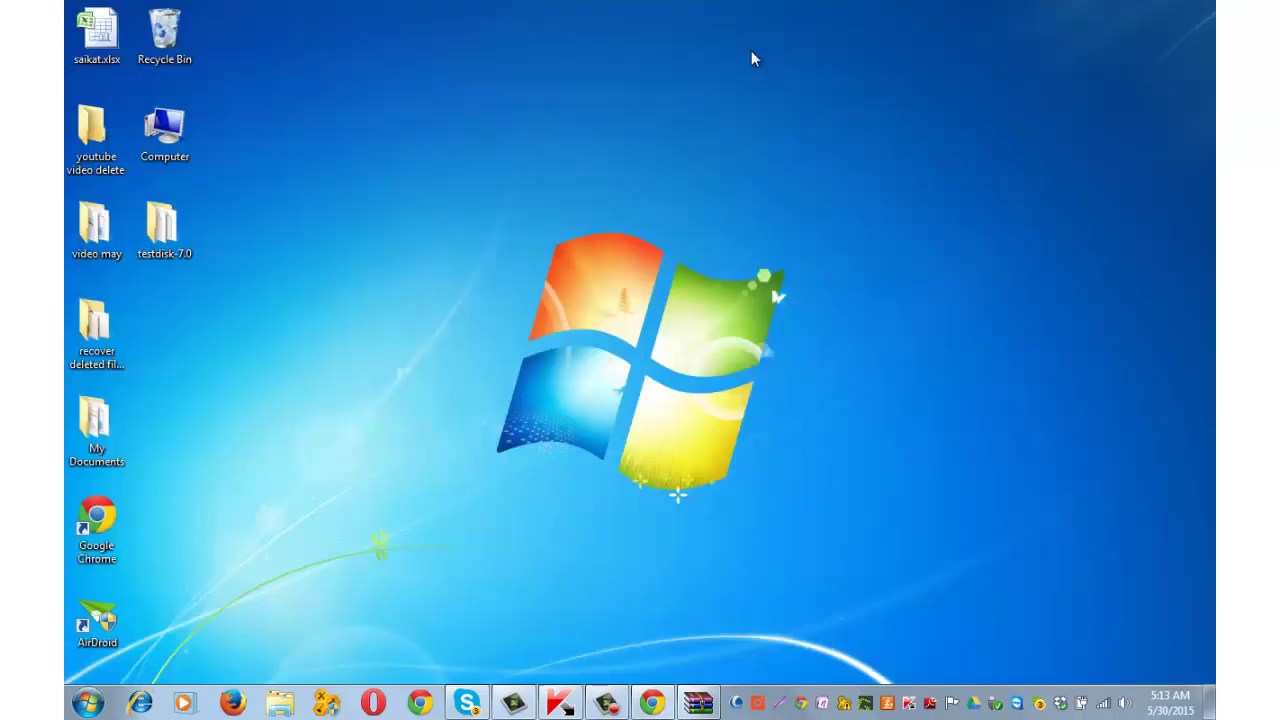
right_click(517, 96)
left_click(553, 141)
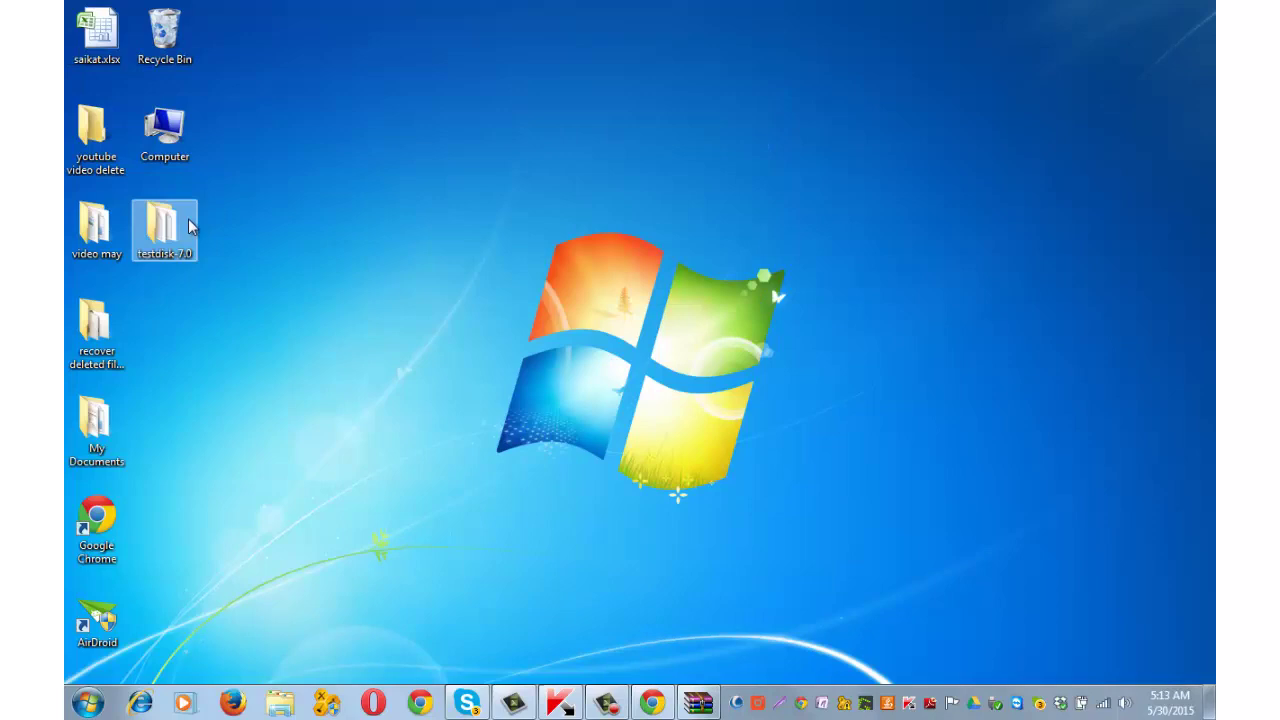
double_click(188, 222)
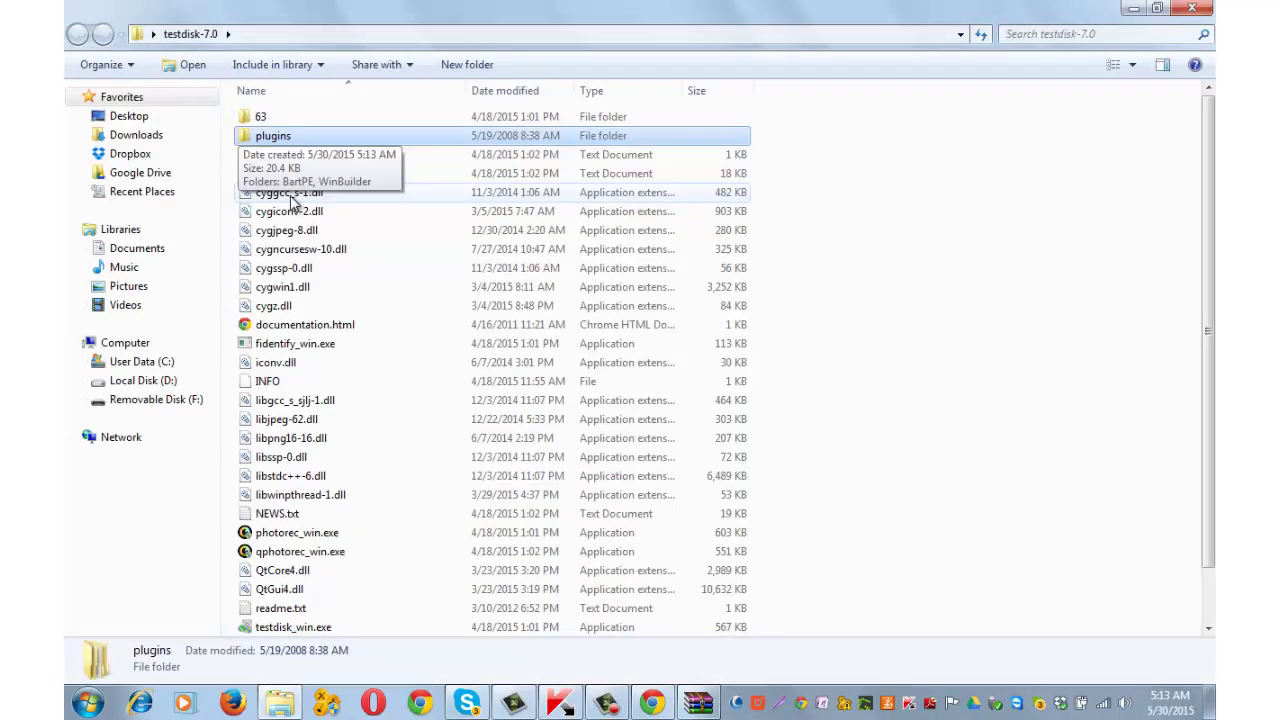
Step: Run photorec_win.exe from the testdisk-7.0 folder and allow it to make changes to the computer
left_click(557, 535)
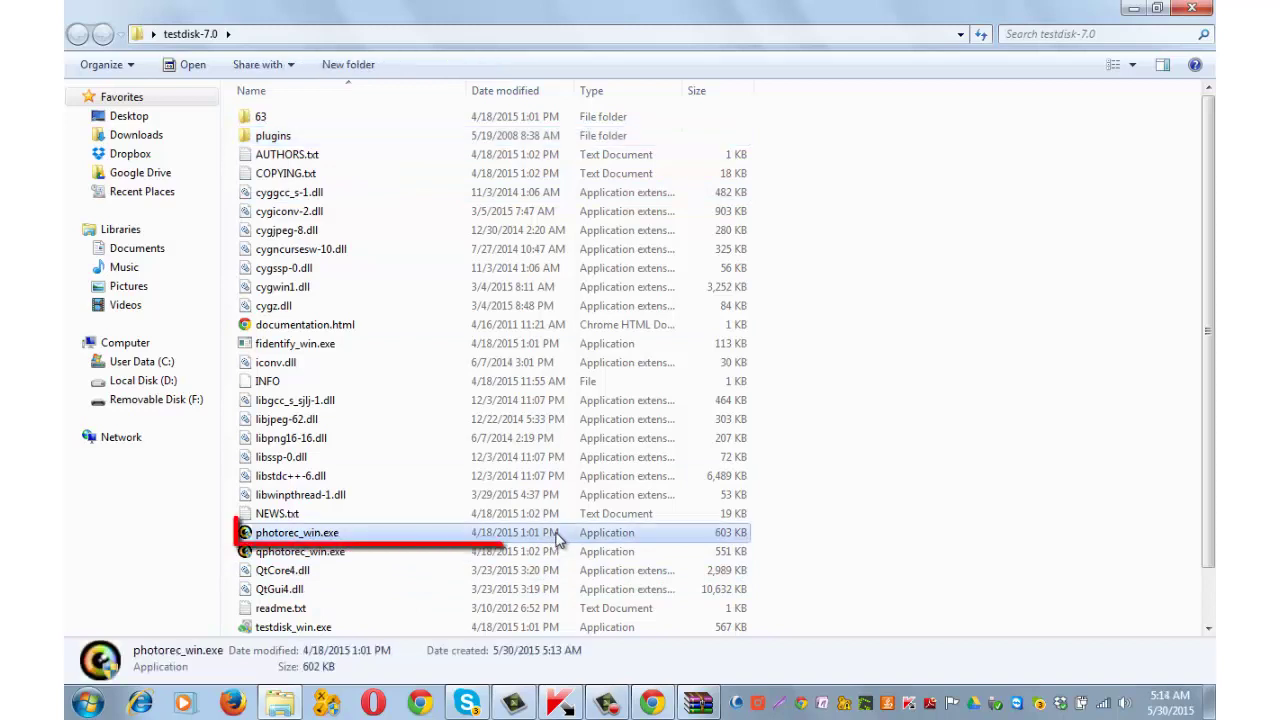
double_click(293, 535)
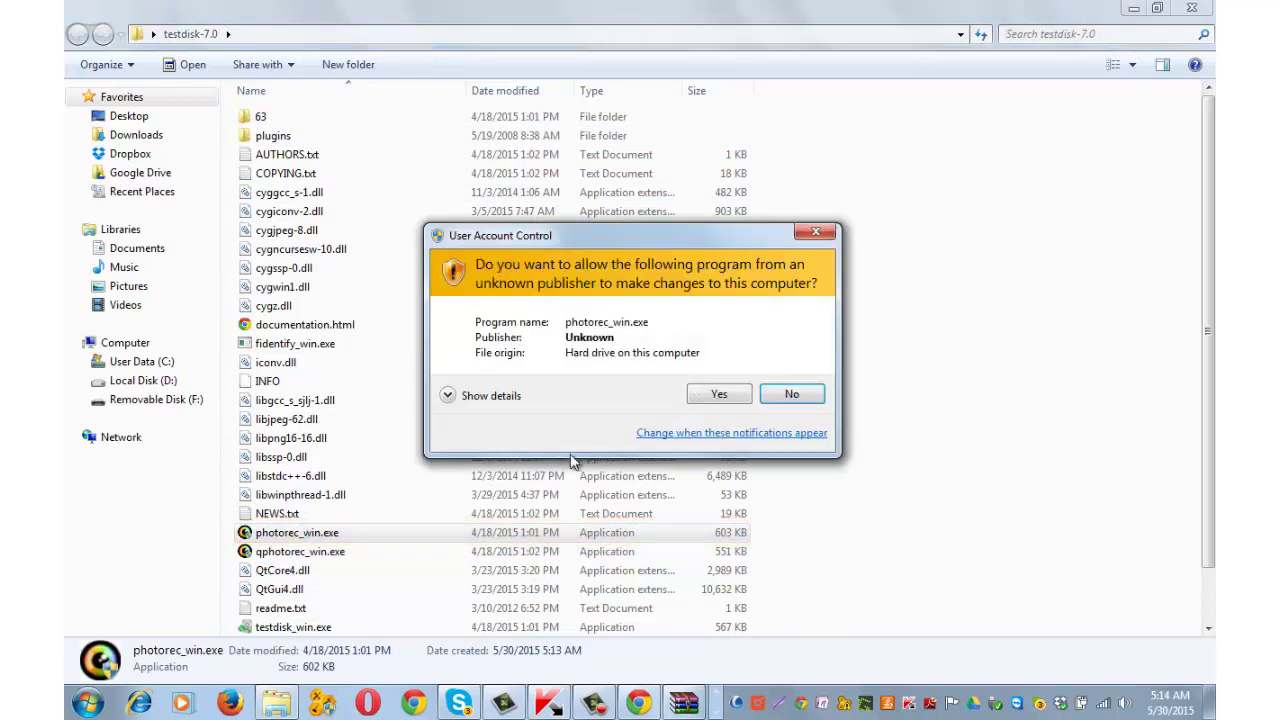
left_click(726, 396)
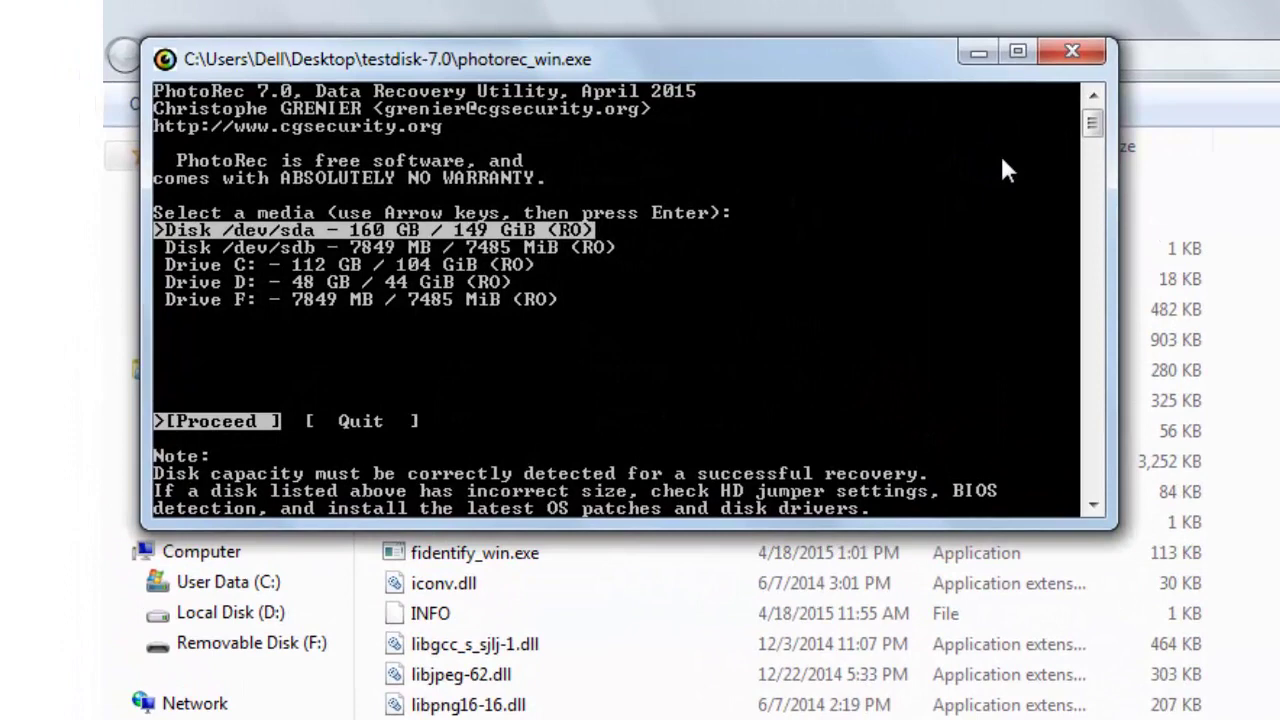
Step: Select Drive F: as the media to recover from and proceed
key("Down")
key("Down")
key("Down")
key("Down")
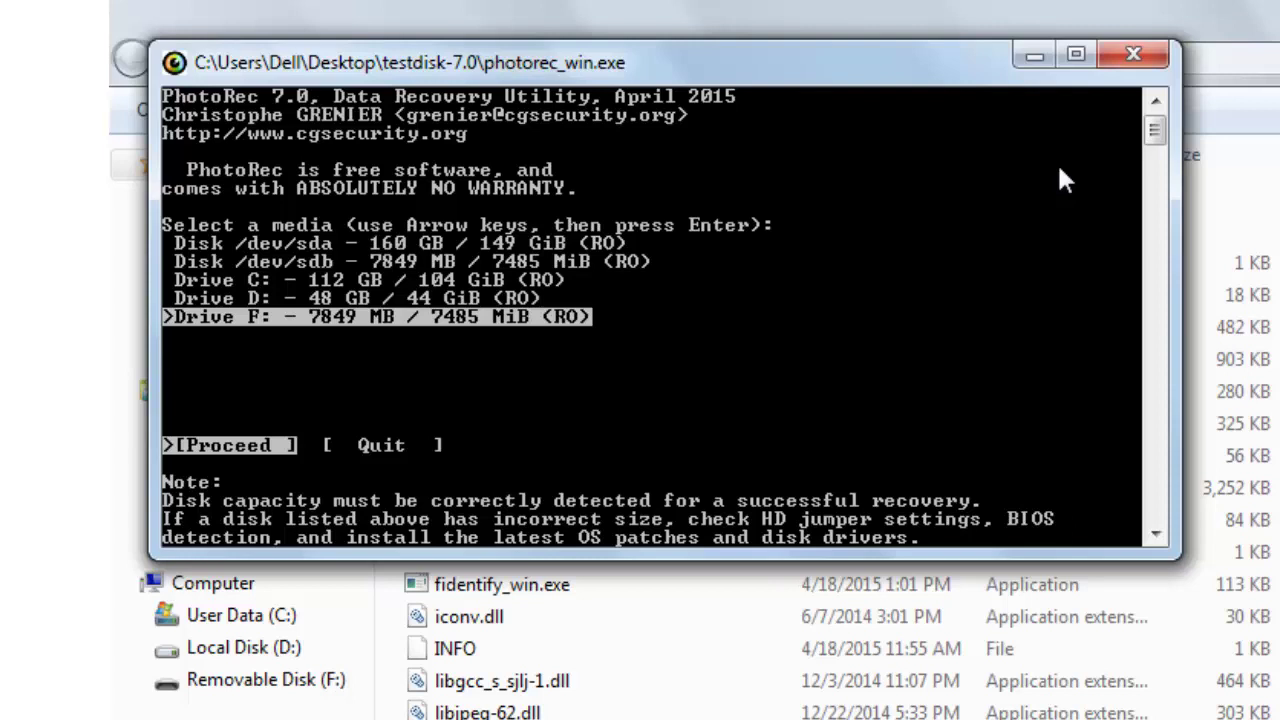
key("Return")
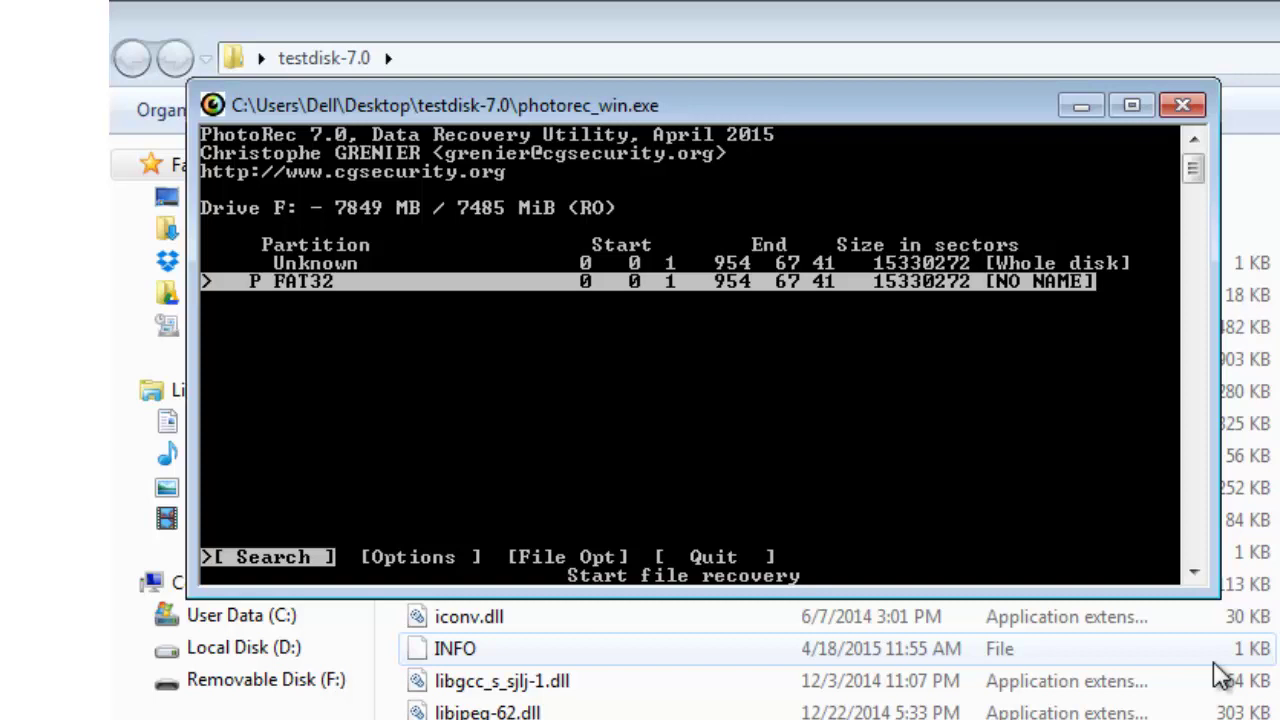
Step: Look through the Search, Options, File Opt and Quit commands offered for the FAT32 partition
key("Right")
key("Right")
key("Right")
key("Left")
key("Left")
key("Left")
key("Right")
key("Right")
key("Right")
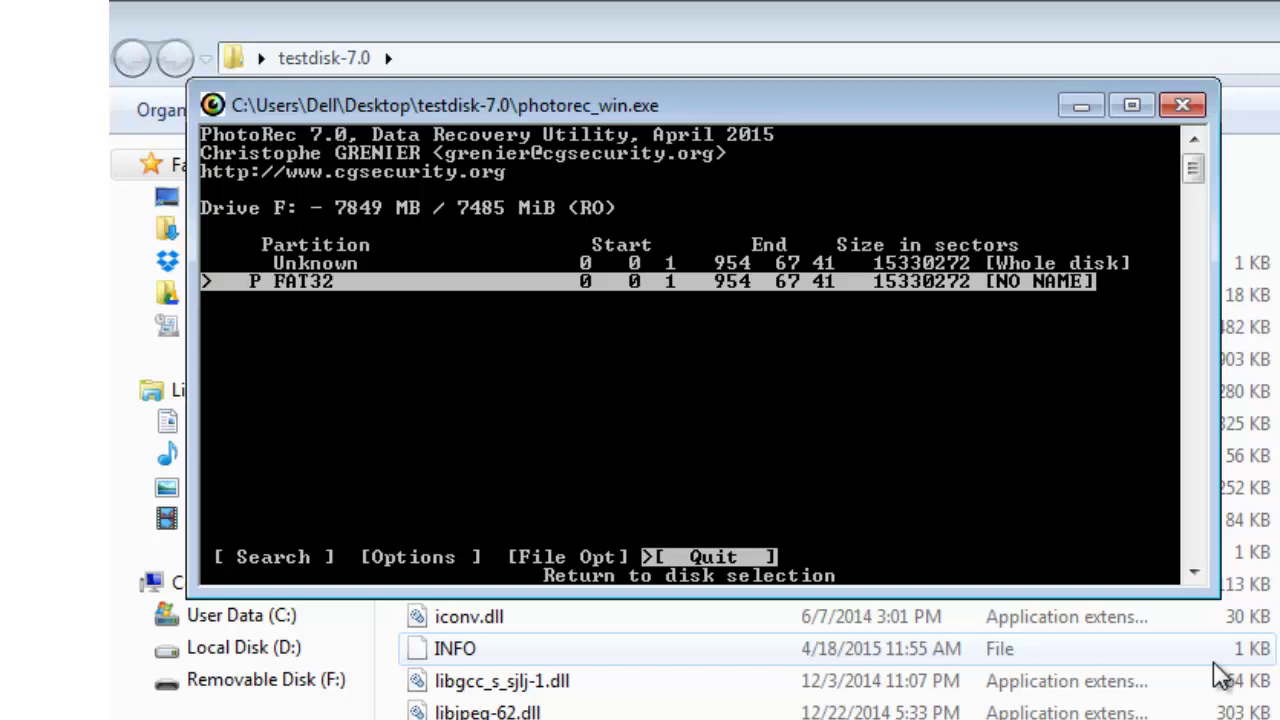
Step: Open the File Opt settings for the FAT32 partition on Drive F:
key("Right")
key("Right")
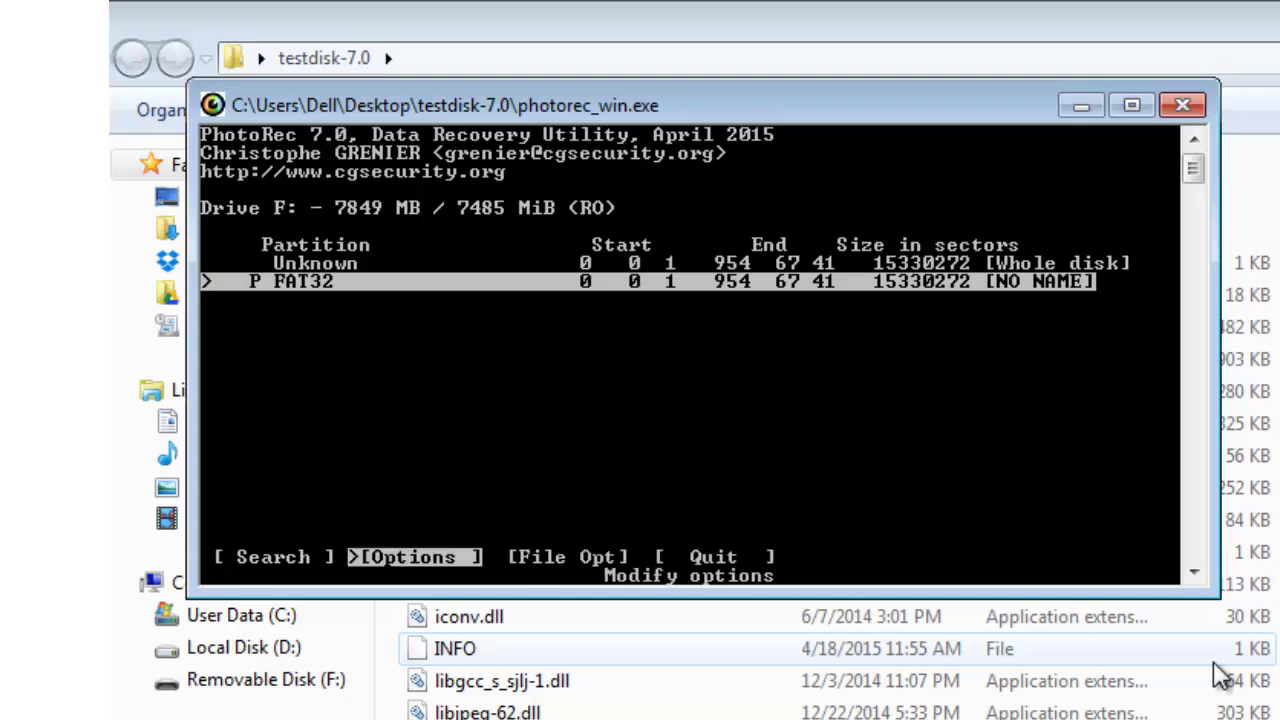
key("Right")
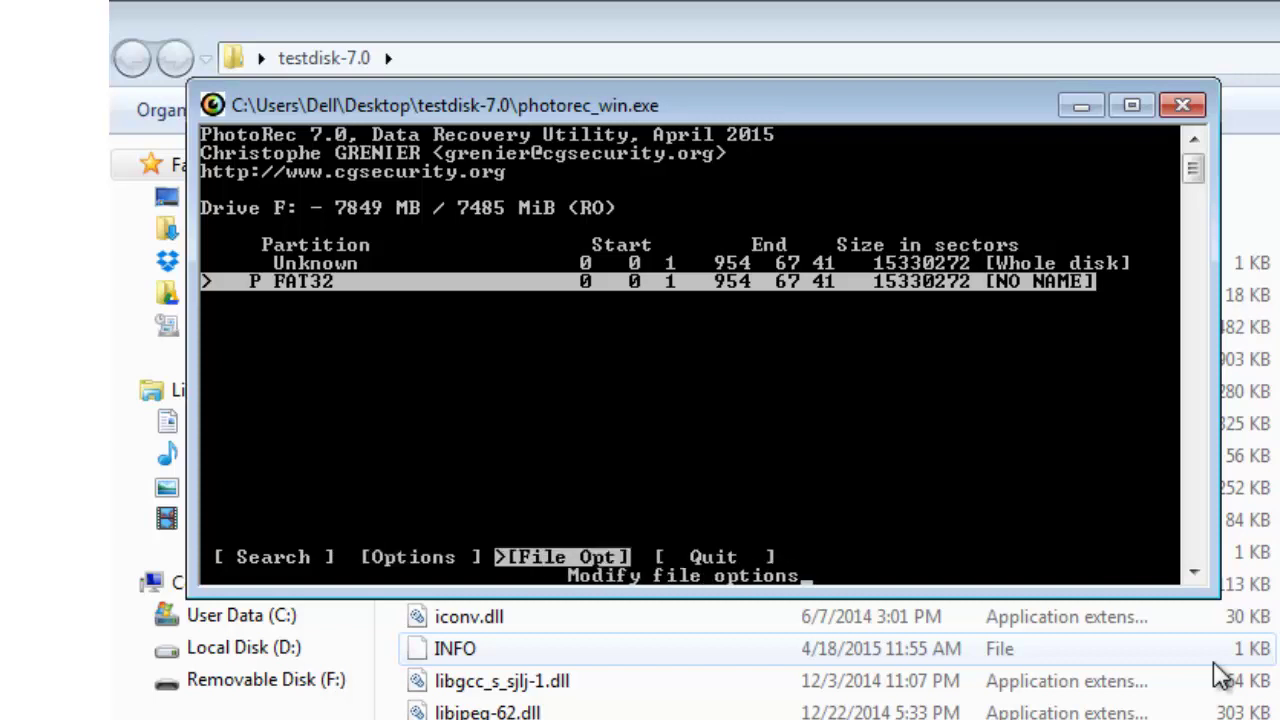
key("Return")
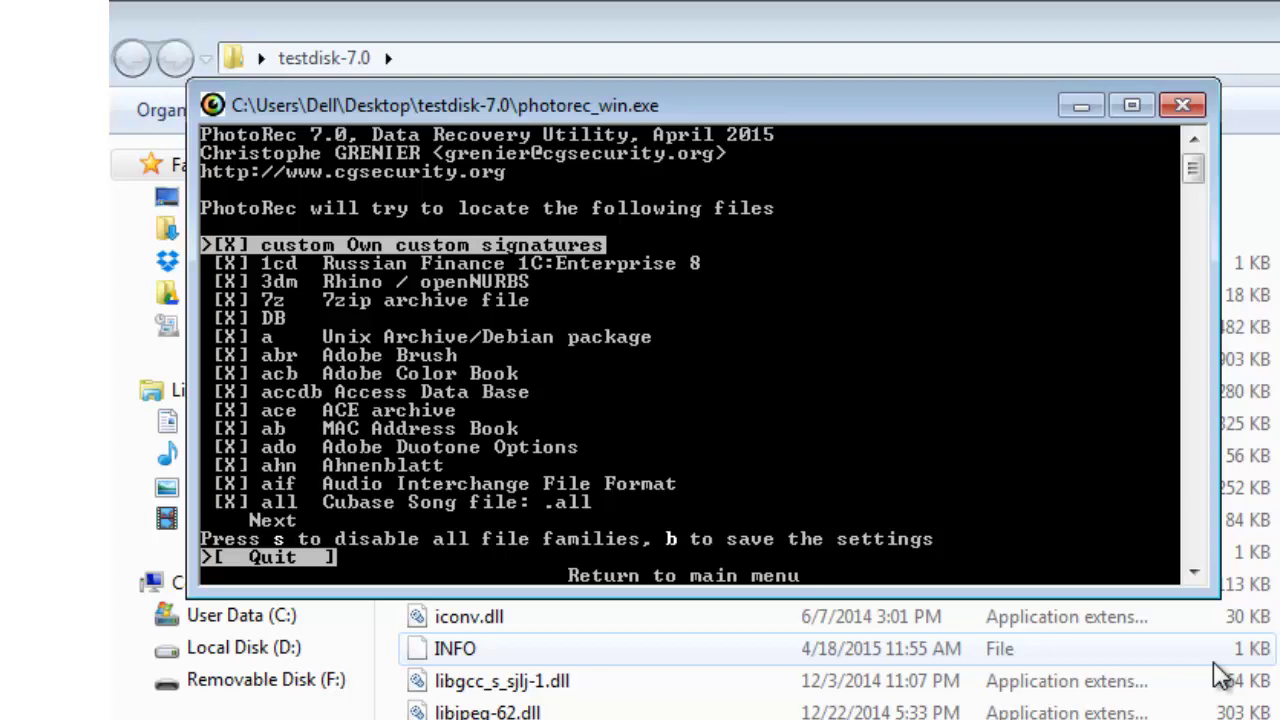
Step: Look through the file families PhotoRec will try to locate, down to edb Exchange Database, and return to the partition menu
key("Down")
key("Down")
key("Down")
key("Down")
key("Down")
key("Down")
key("Down")
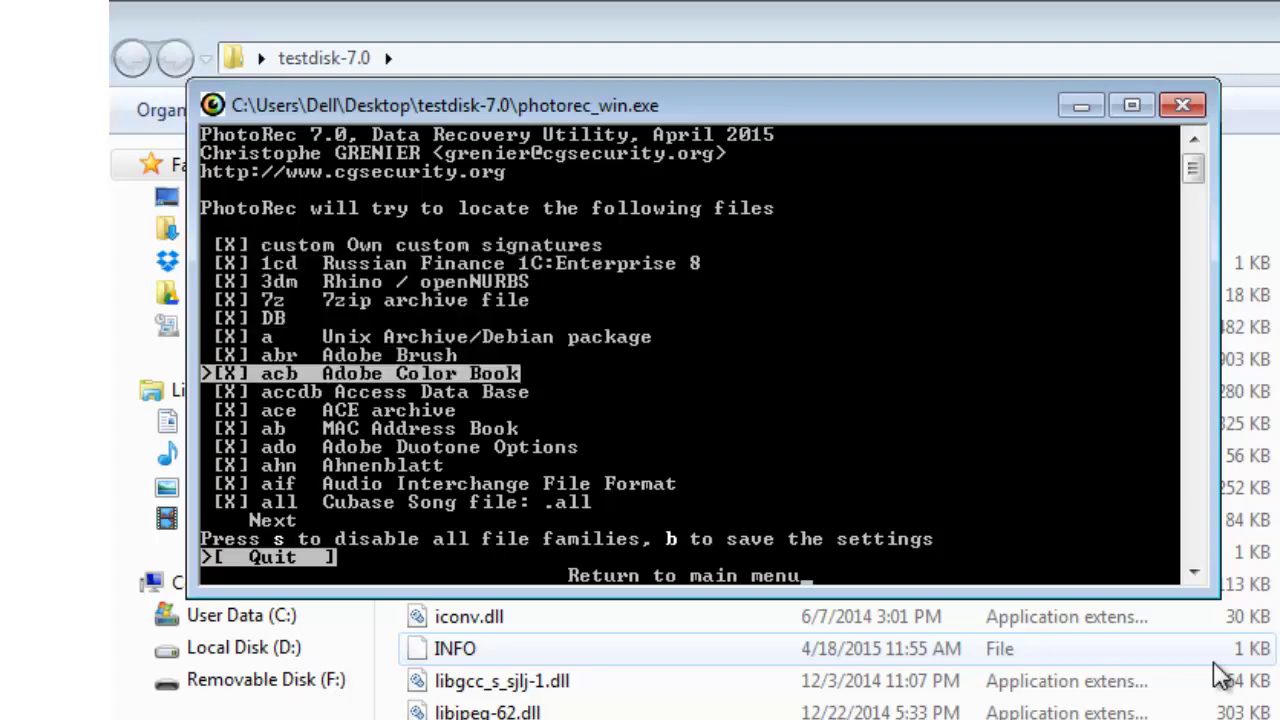
key("Down")
key("Down")
key("Down")
key("Down")
key("Down")
key("Down")
key("Down")
key("Down")
key("Down")
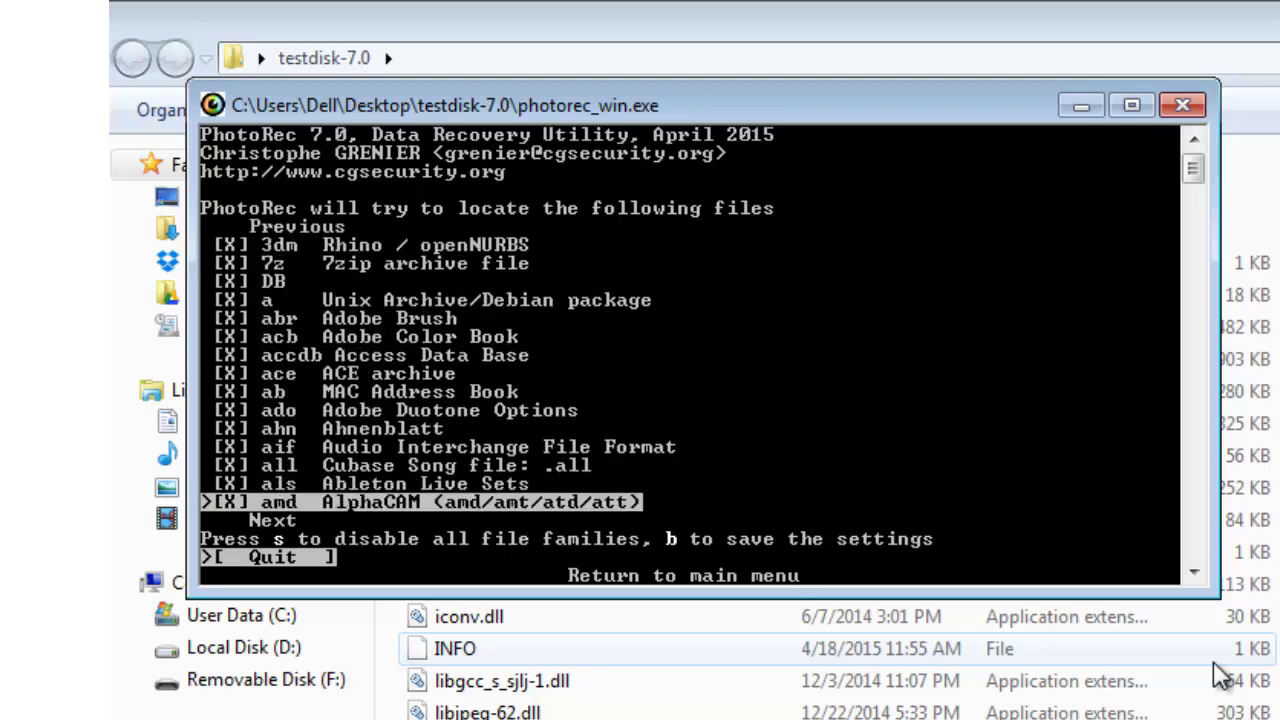
key("Down")
key("Down")
key("Down")
key("Down")
key("Down")
key("Down")
key("Down")
key("Down")
key("Down")
key("Down")
key("Down")
key("Down")
key("Down")
key("Down")
key("Down")
key("Down")
key("Down")
key("Down")
key("Down")
key("Down")
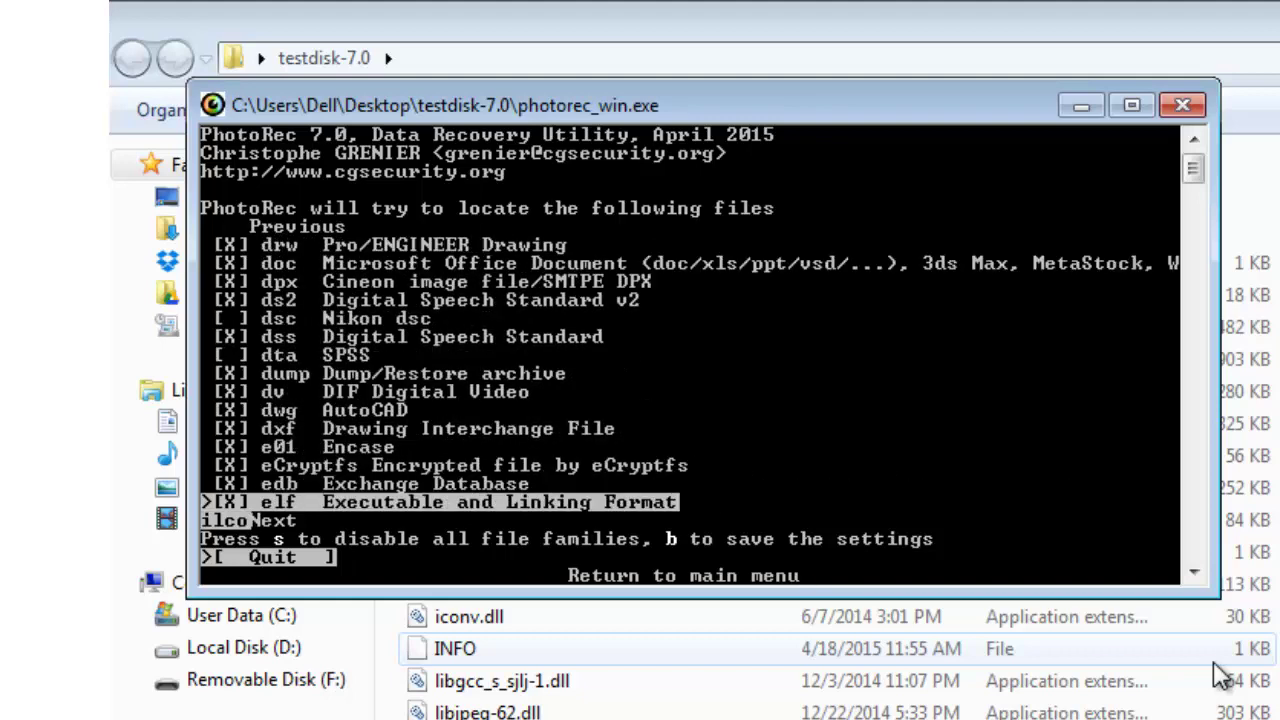
key("Up")
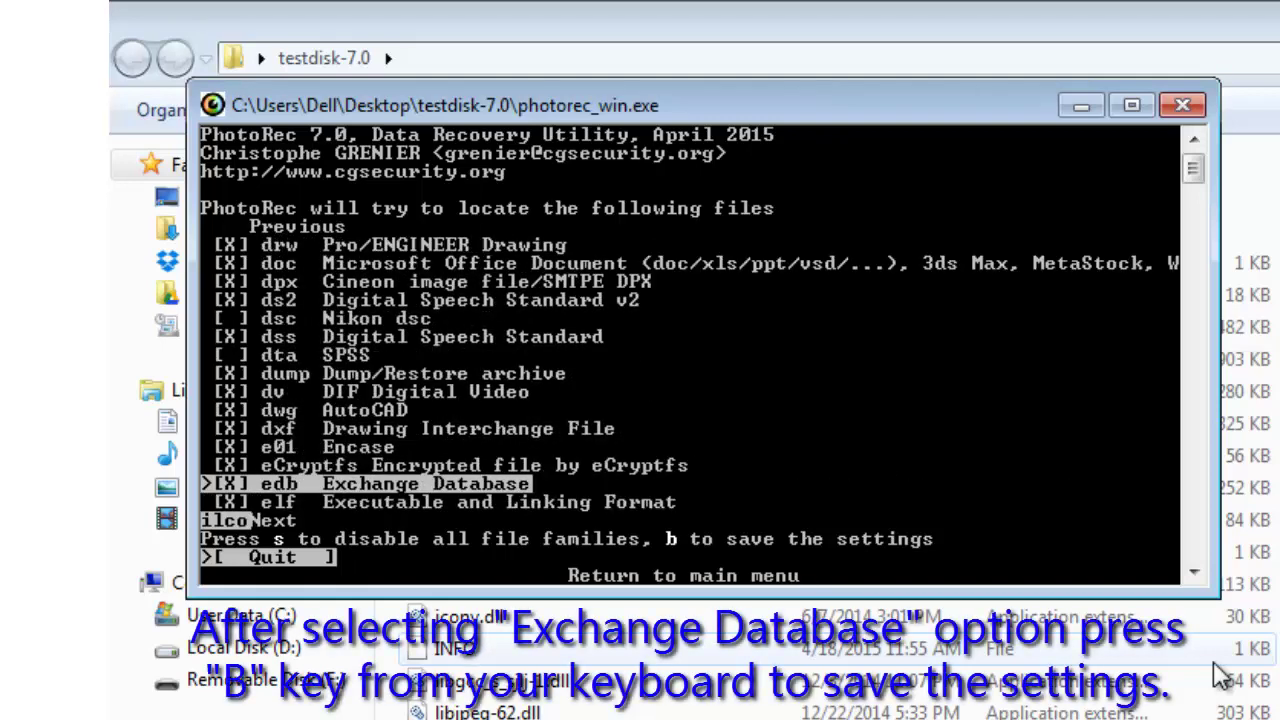
key("Return")
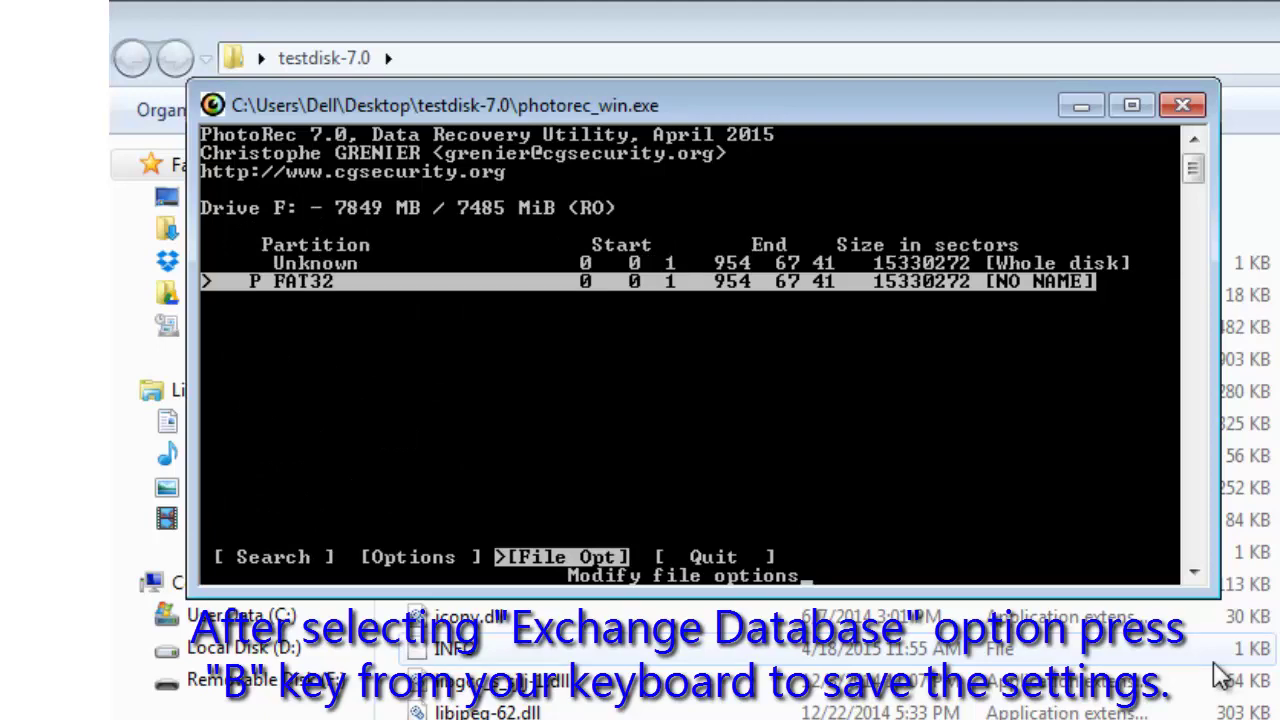
key("Return")
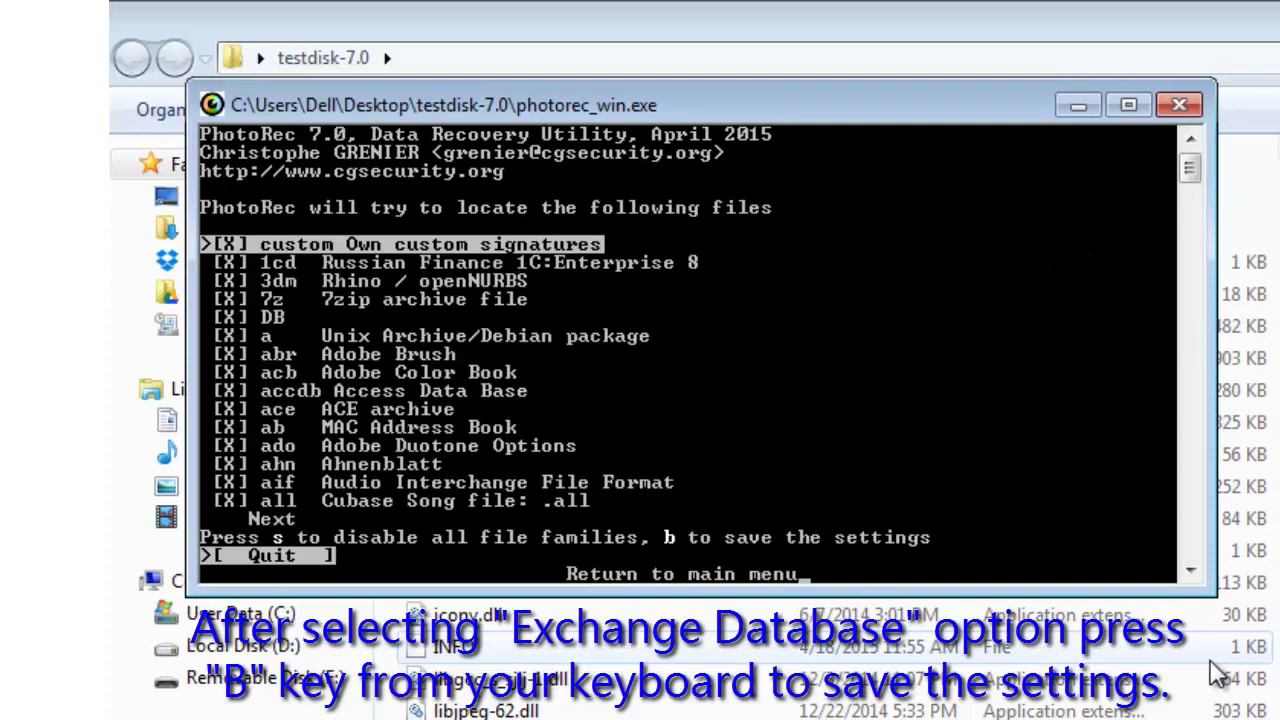
key("Return")
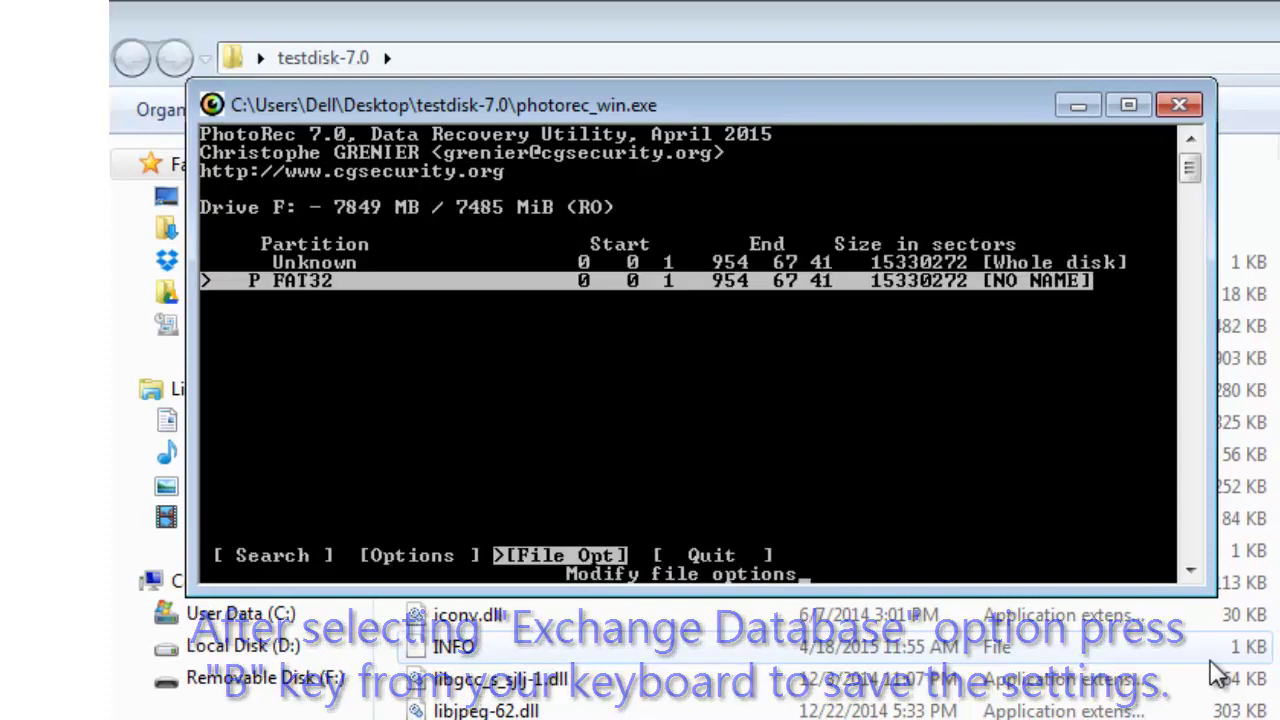
Step: Start the file recovery search on the FAT32 partition with Other (FAT/NTFS/HFS+/ReiserFS) as the filesystem type
key("Left")
key("Left")
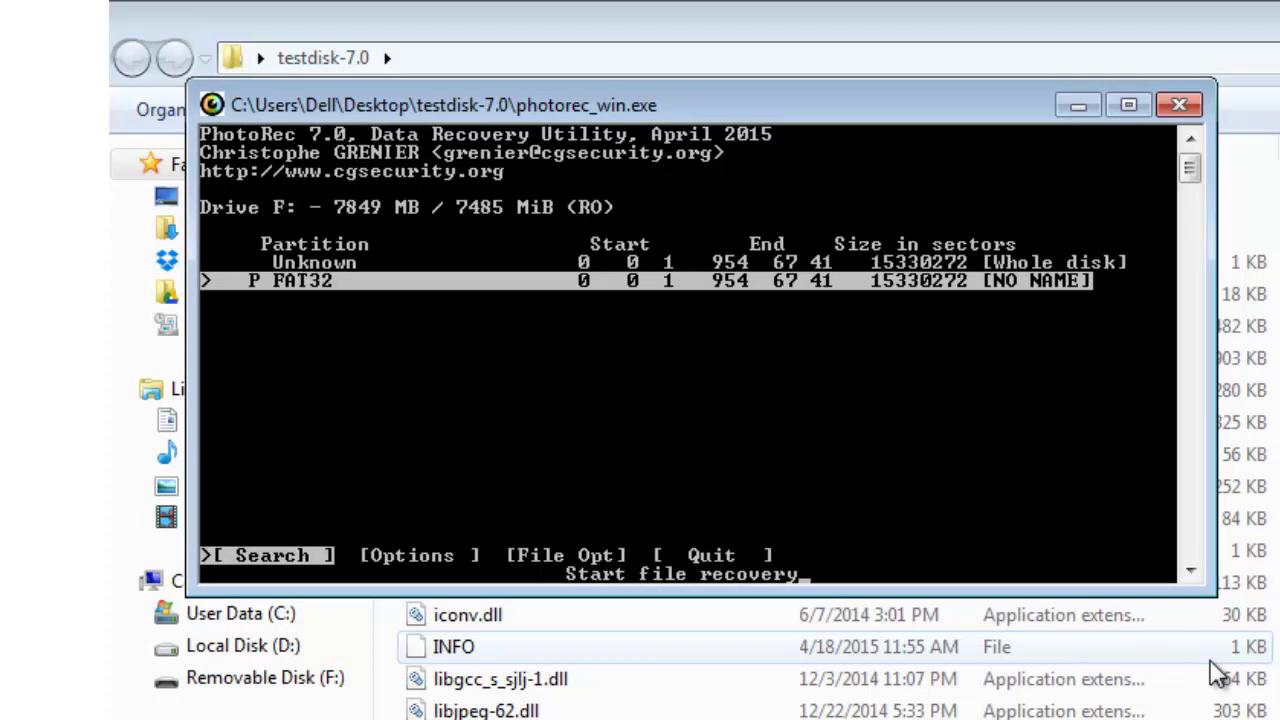
key("Return")
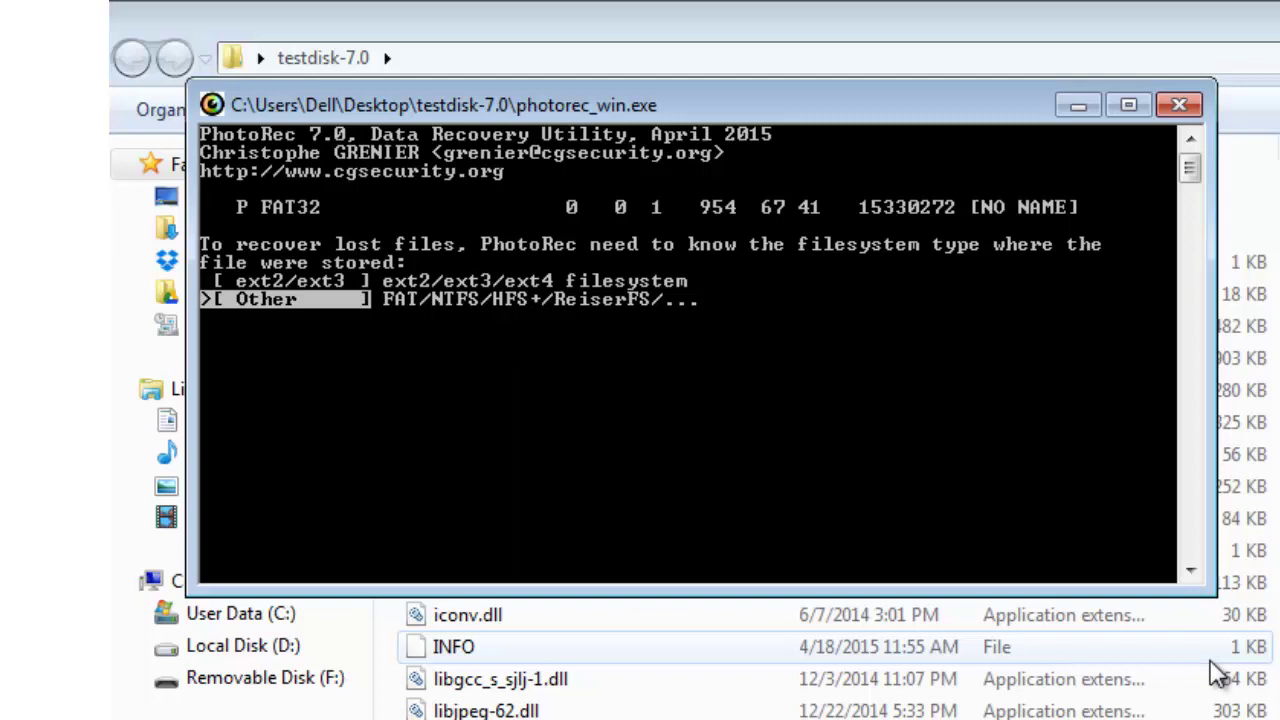
key("Up")
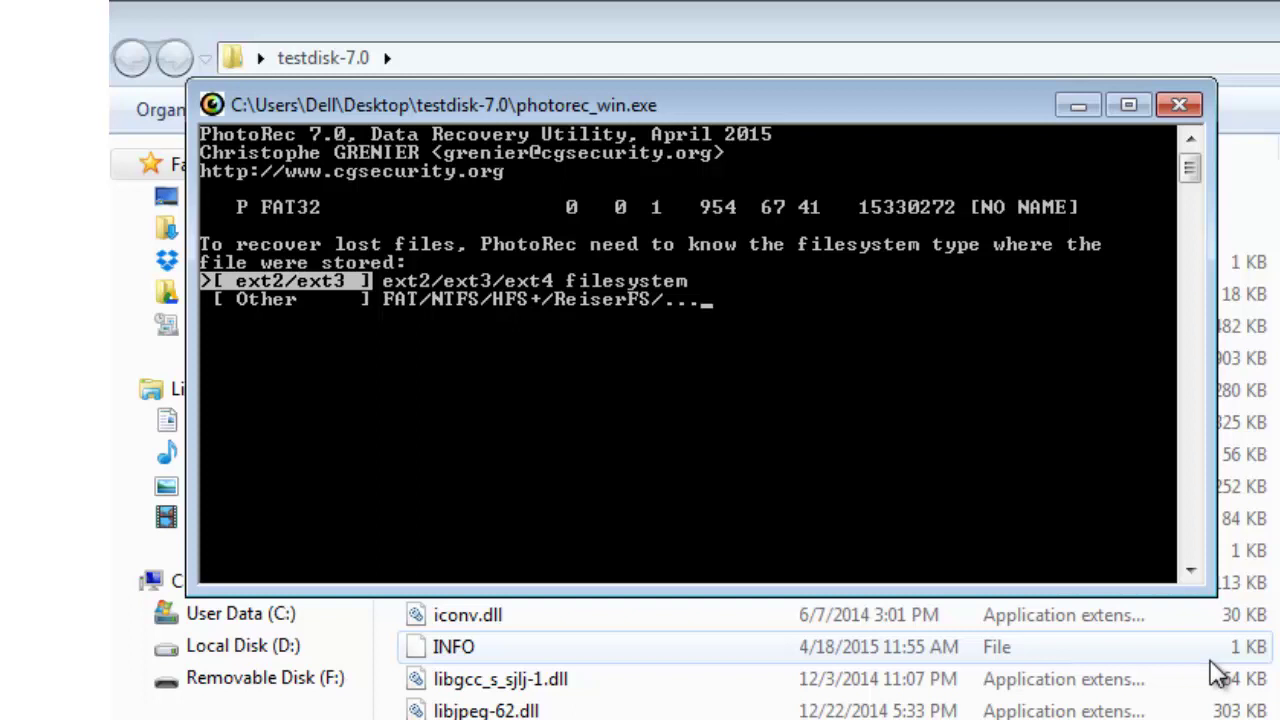
key("Down")
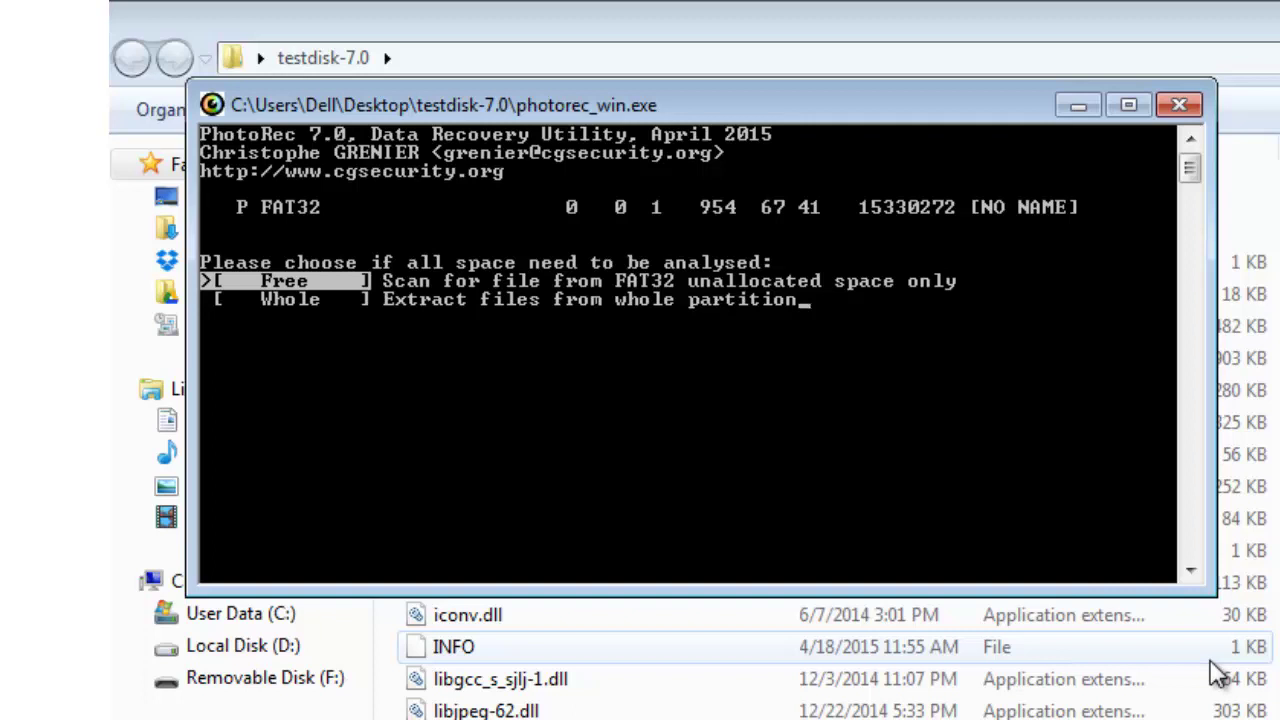
Step: Choose Free to scan only the FAT32 unallocated space and save the recovered files in the testdisk-7.0 directory
key("Down")
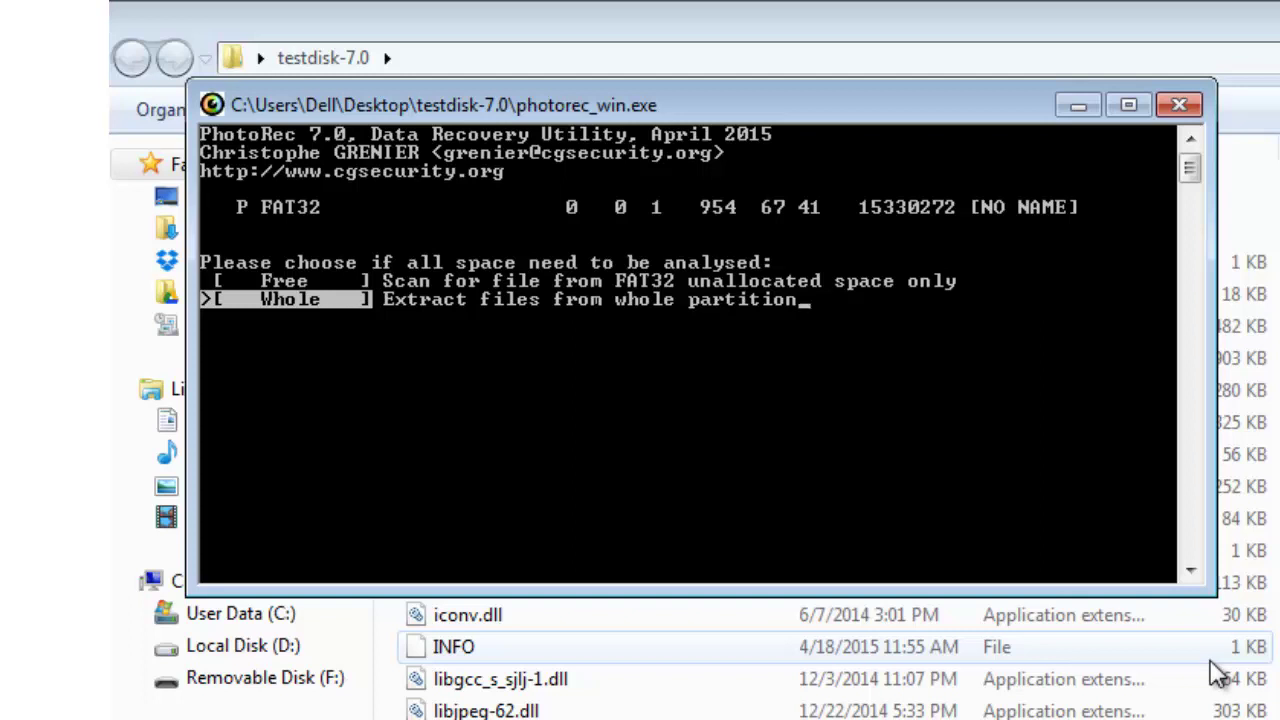
key("Up")
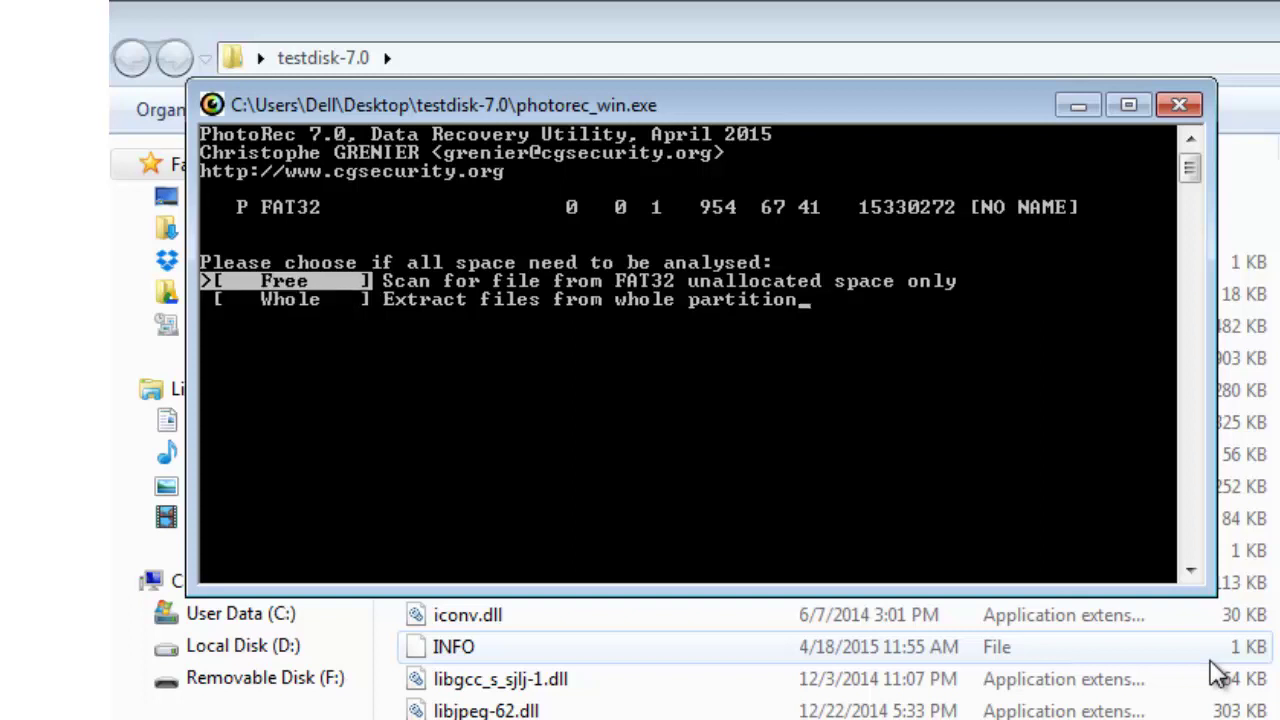
key("Return")
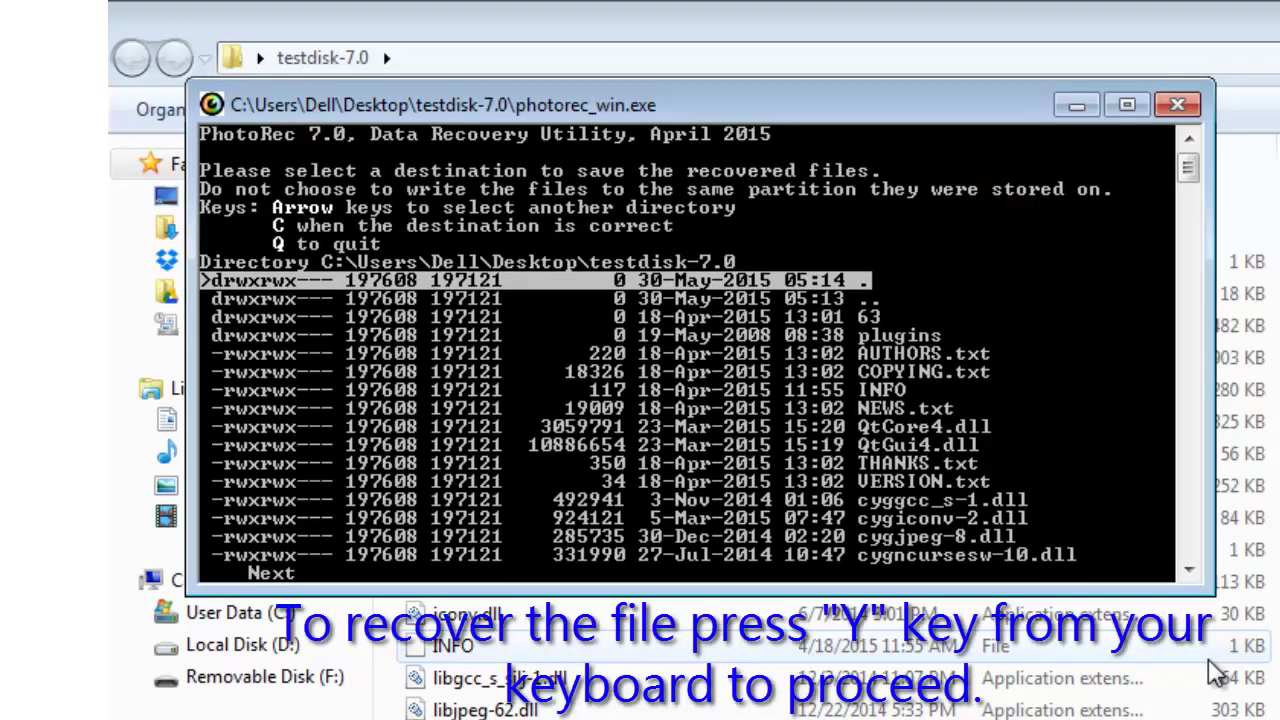
key("c")
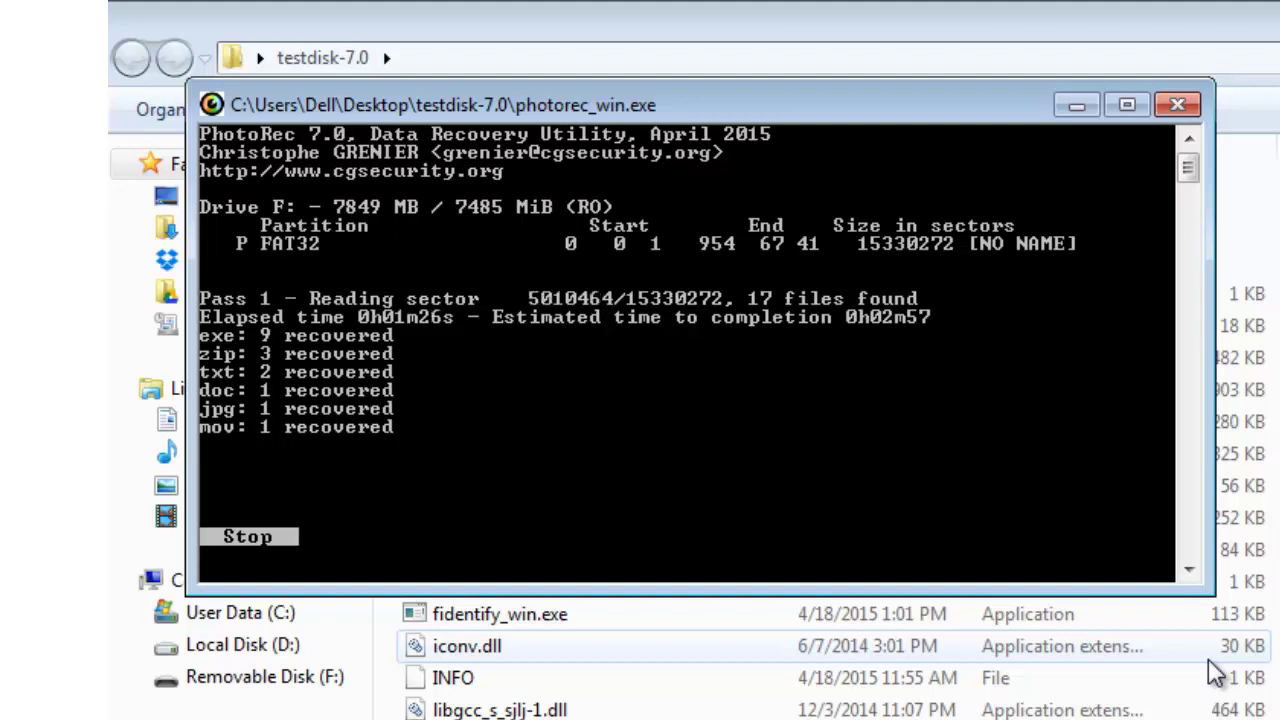
Step: Finish the recovery run on Drive F: and minimise the PhotoRec window
key("Return")
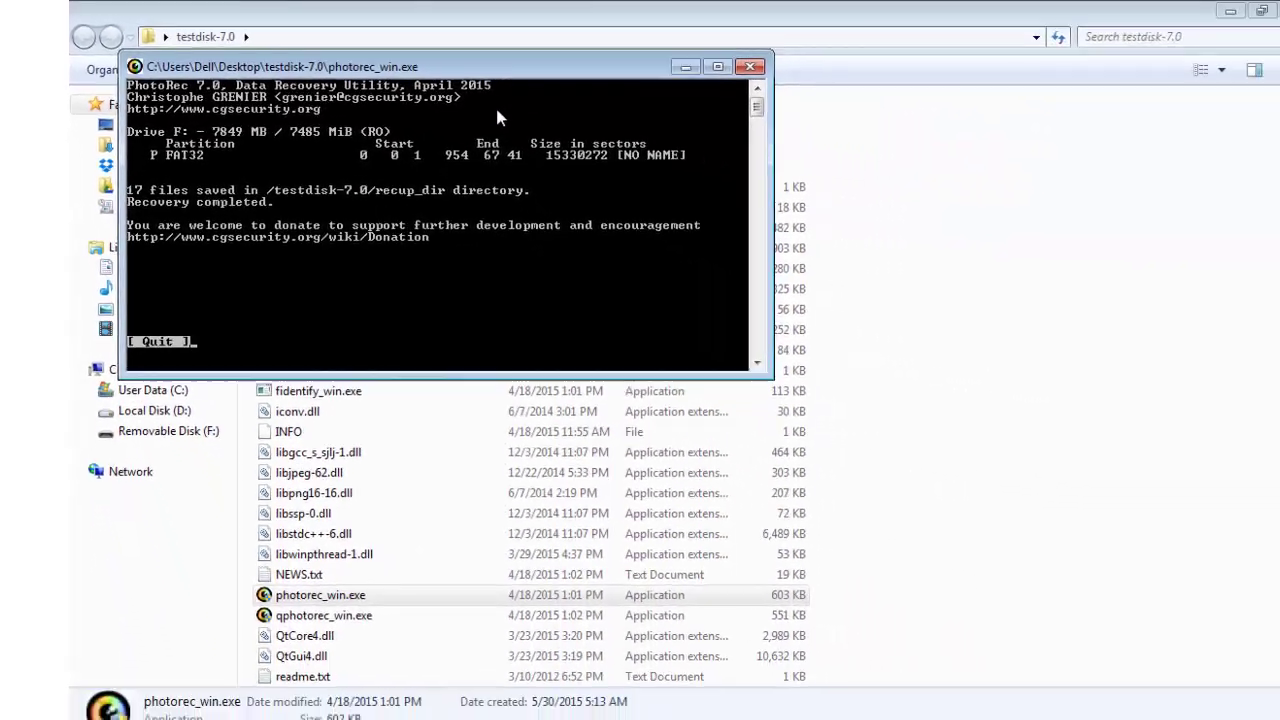
key("Return")
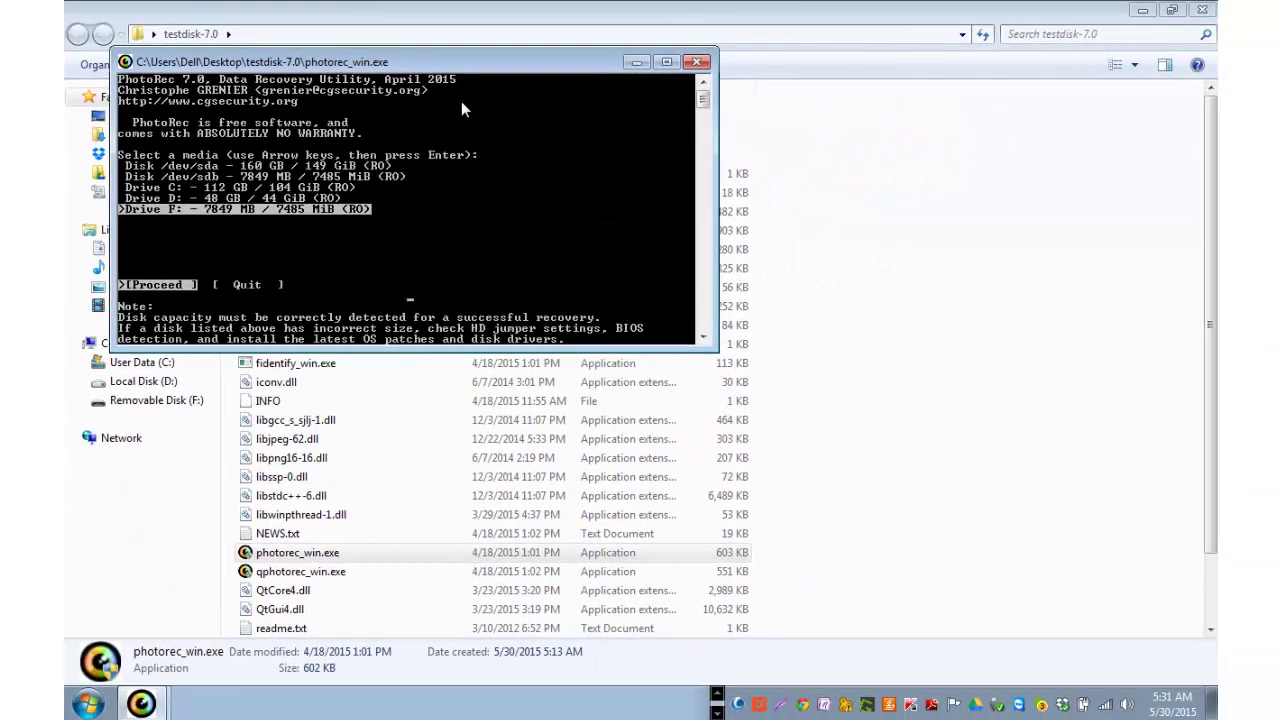
key("Return")
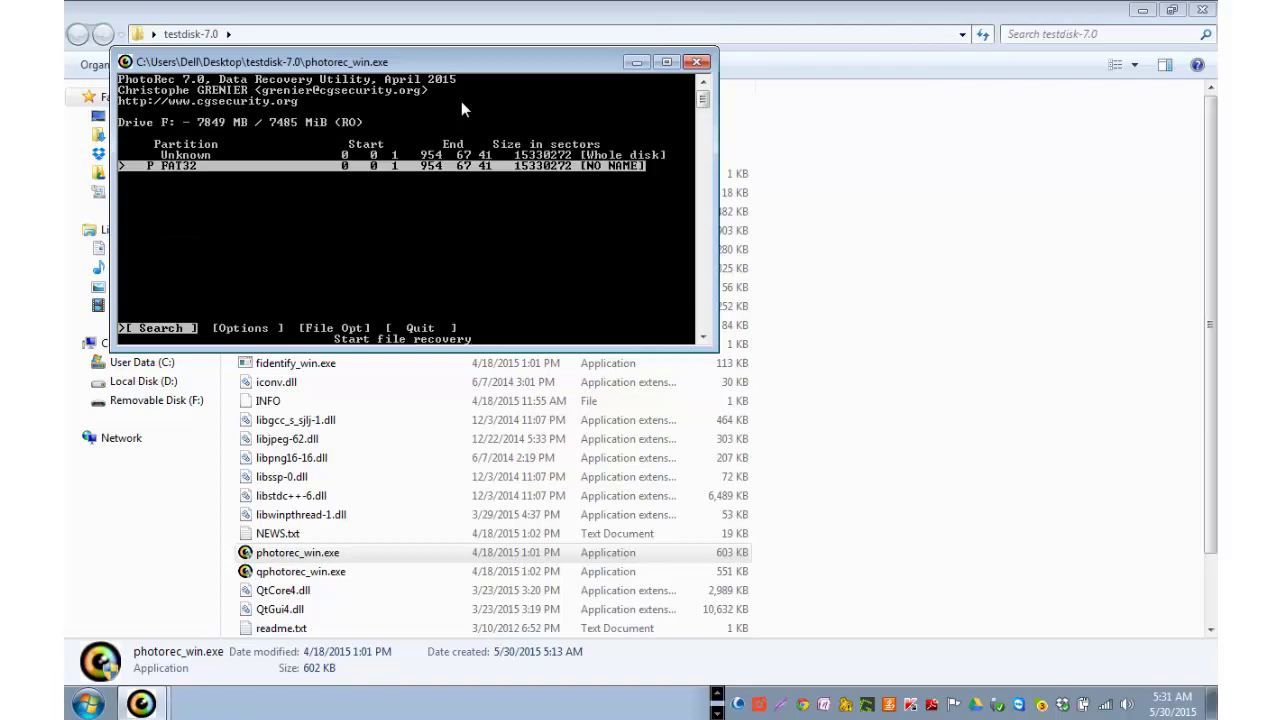
left_click(636, 62)
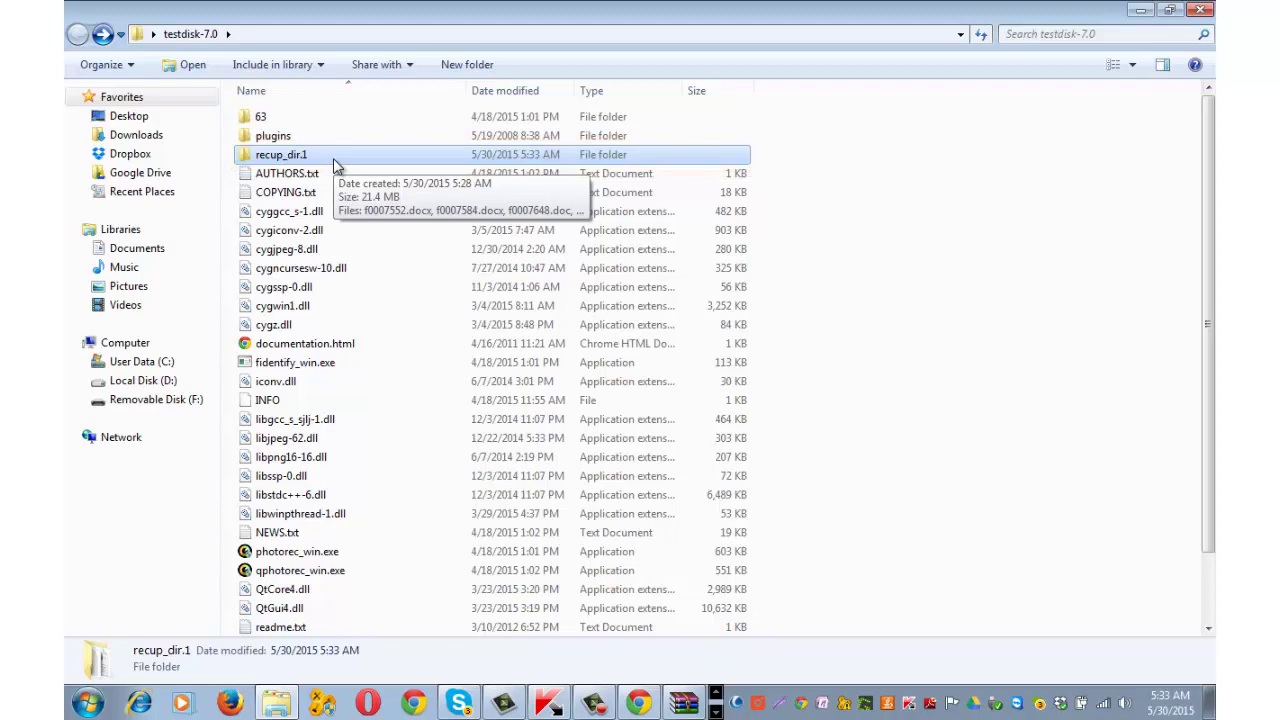
Step: Open the recovered spreadsheet f4242368.xlsx from the recup_dir.1 folder to check its contents
double_click(334, 160)
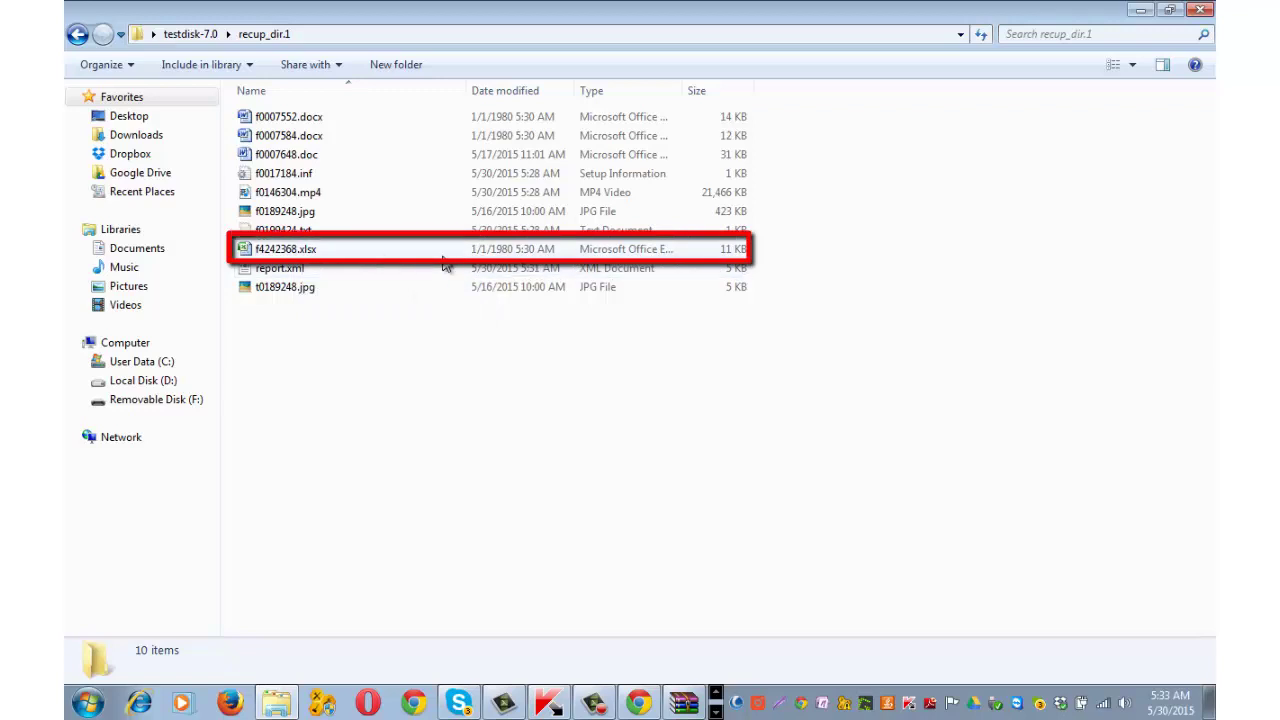
double_click(371, 249)
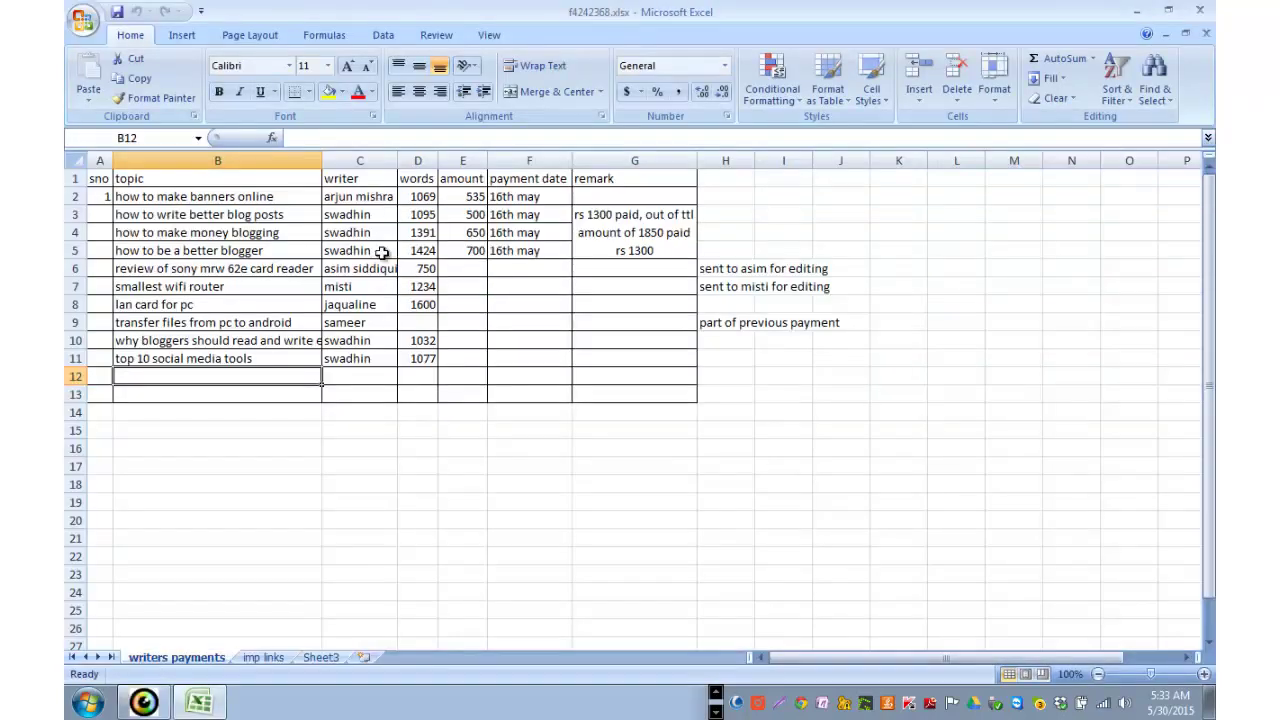
left_click(472, 264)
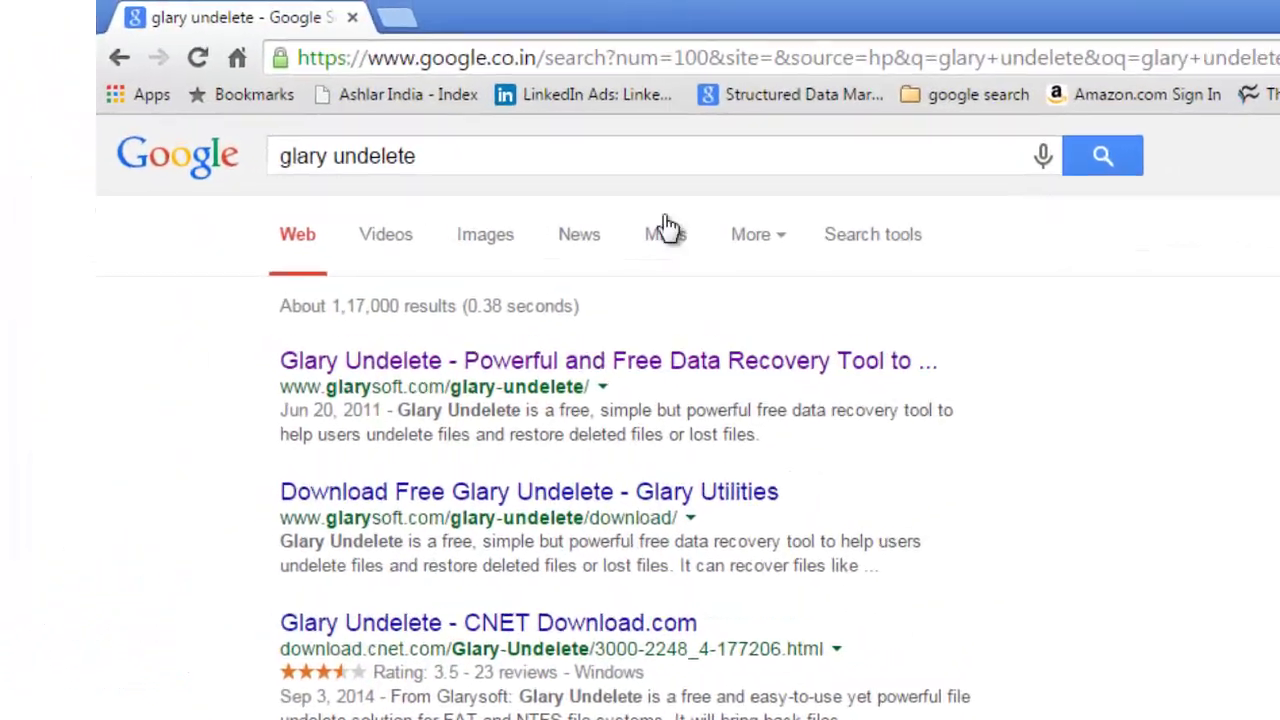
Step: Search Google for "glary undelete" and open the Glary Undelete page on glarysoft.com
left_click(580, 162)
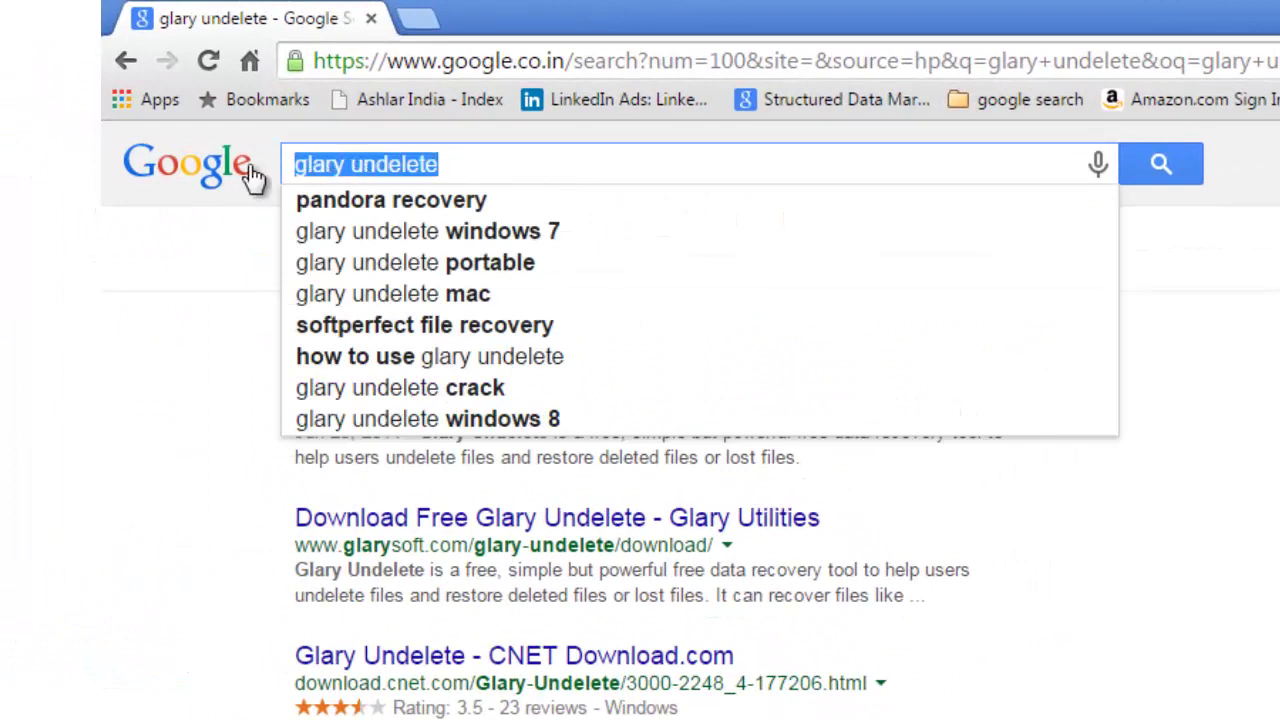
left_click(499, 165)
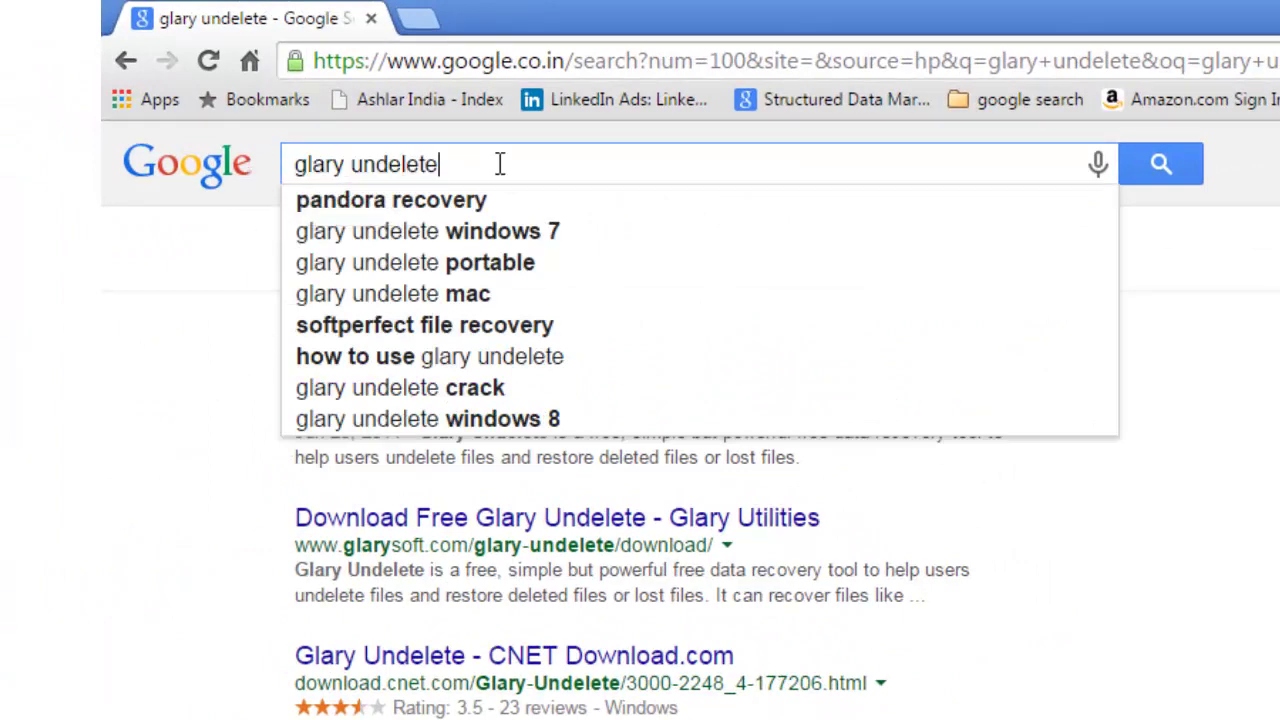
key("Return")
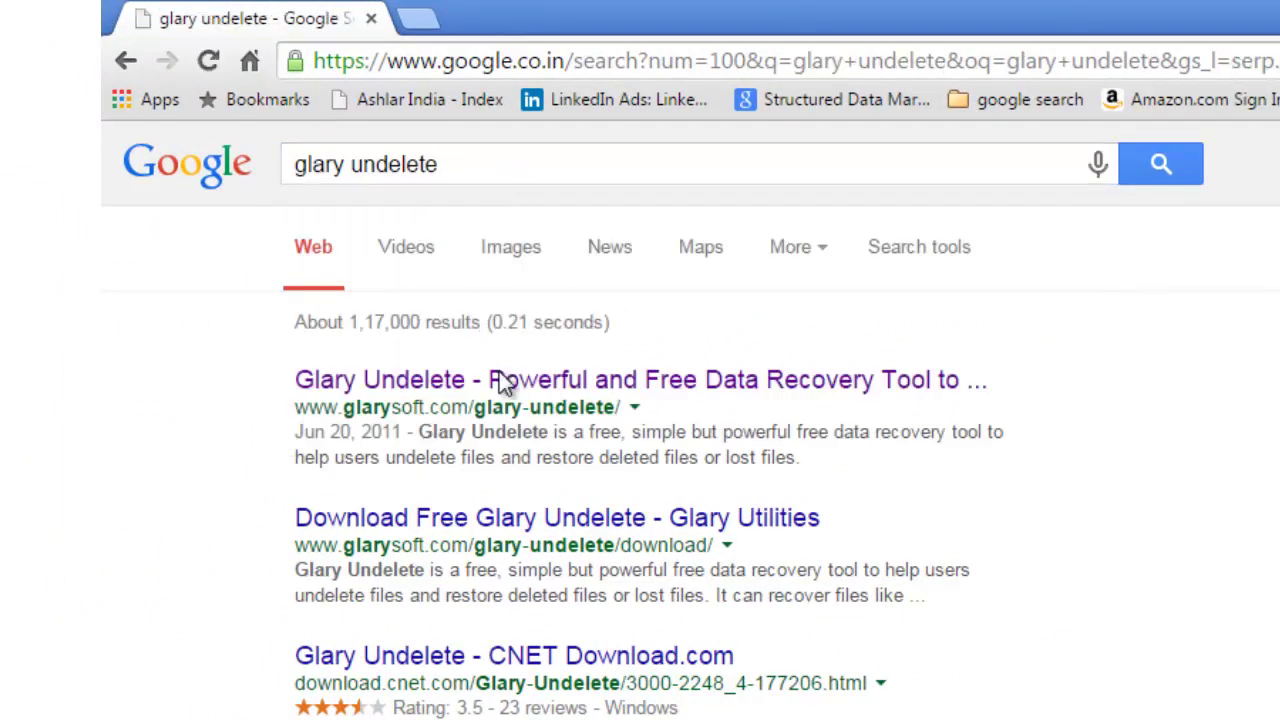
left_click(503, 382)
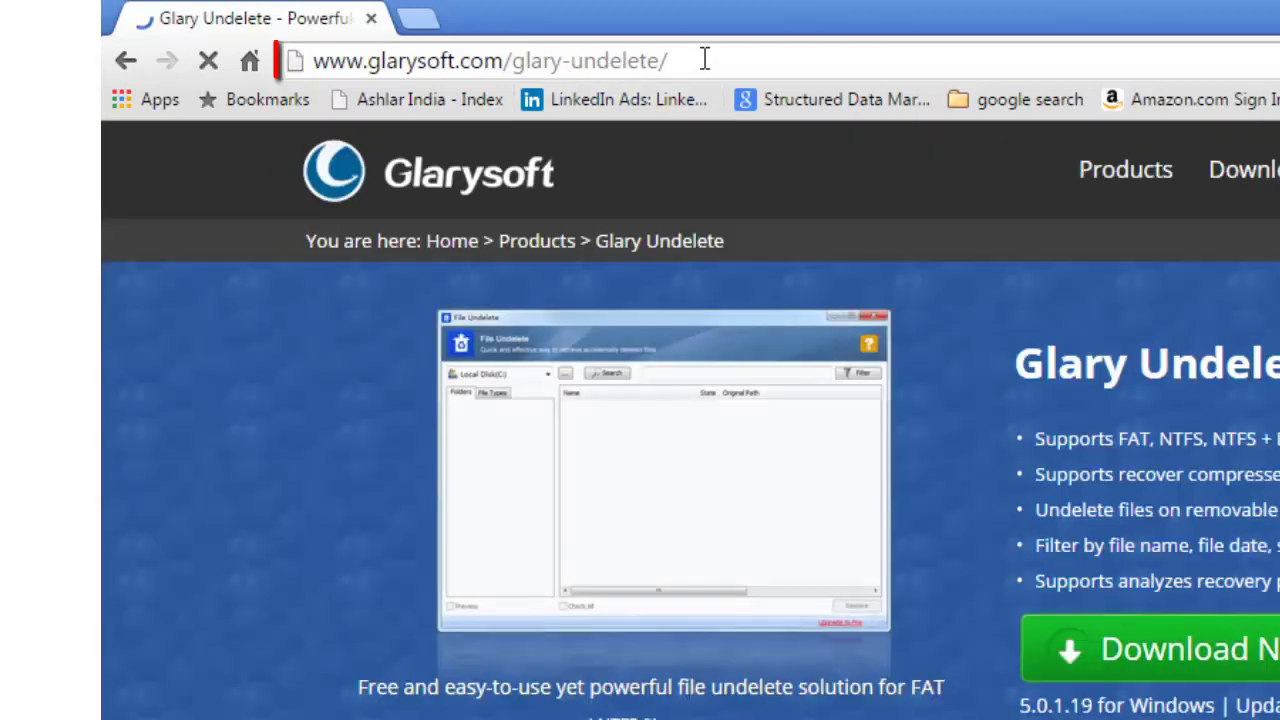
left_click_drag(672, 61, 268, 61)
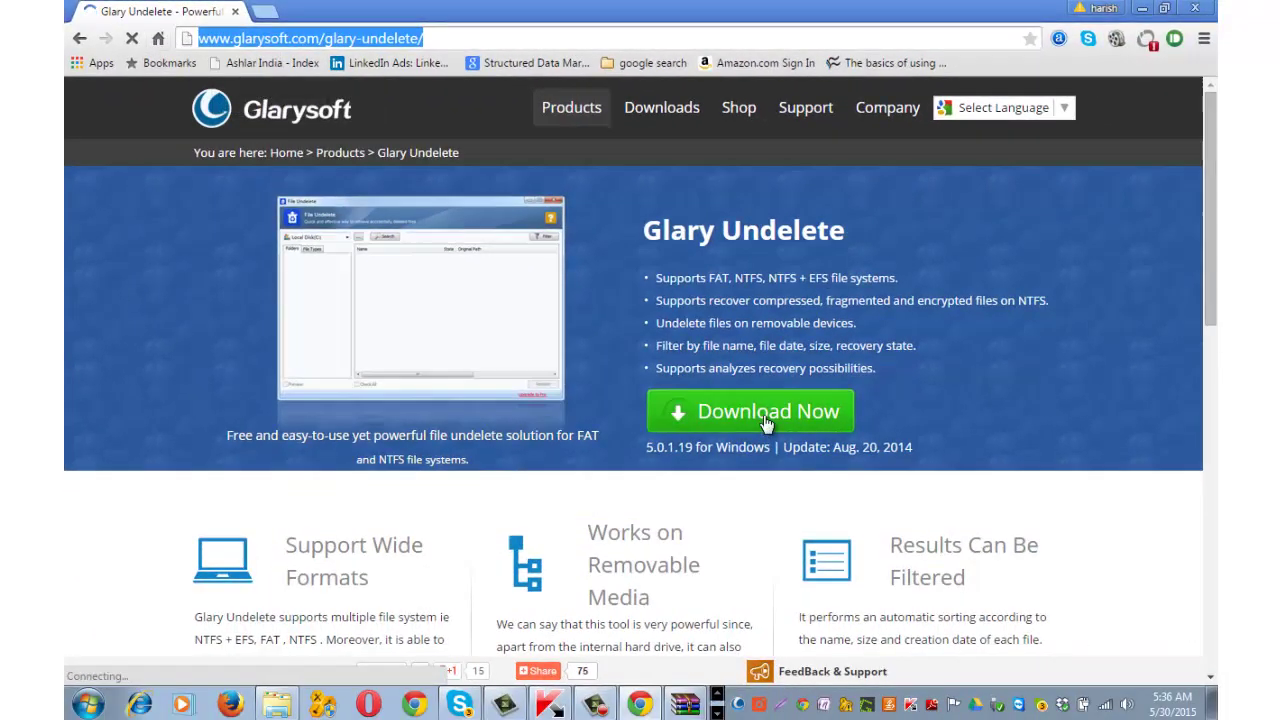
Step: Download the Glary Undelete installer and install version 5.0.1.19 in the default folder with desktop and Quick Launch icons
left_click(968, 530)
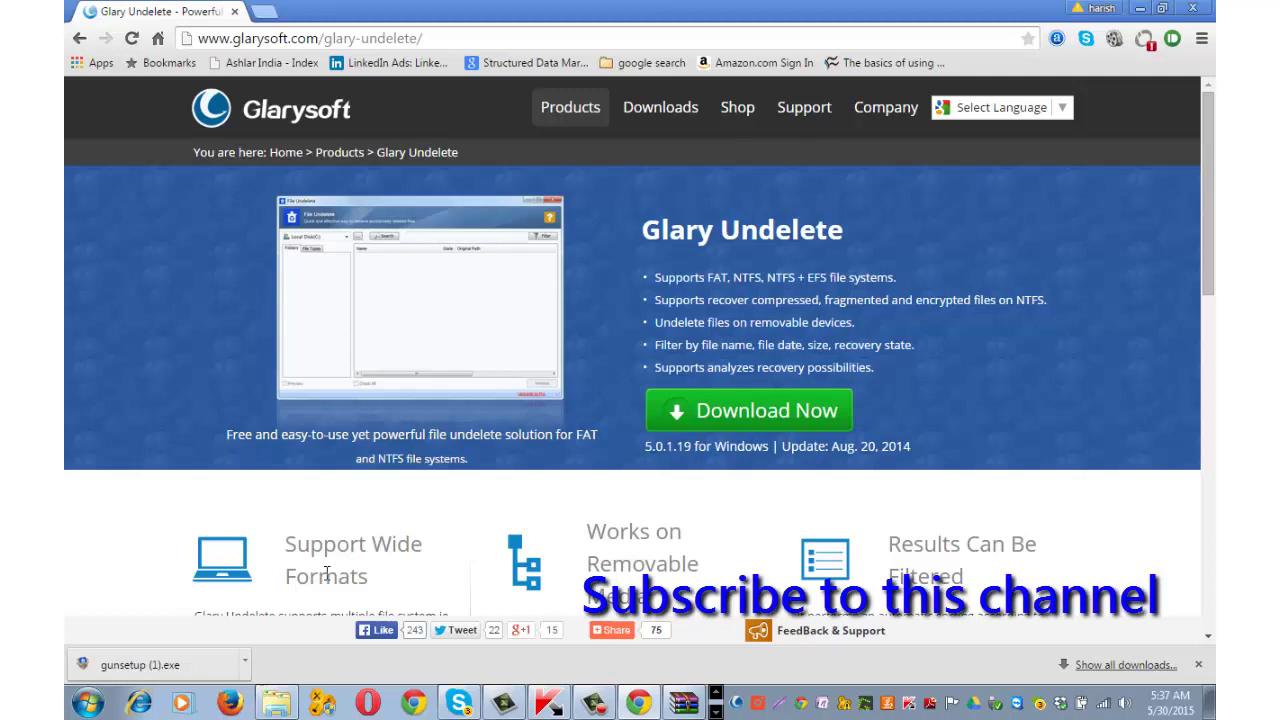
left_click(141, 672)
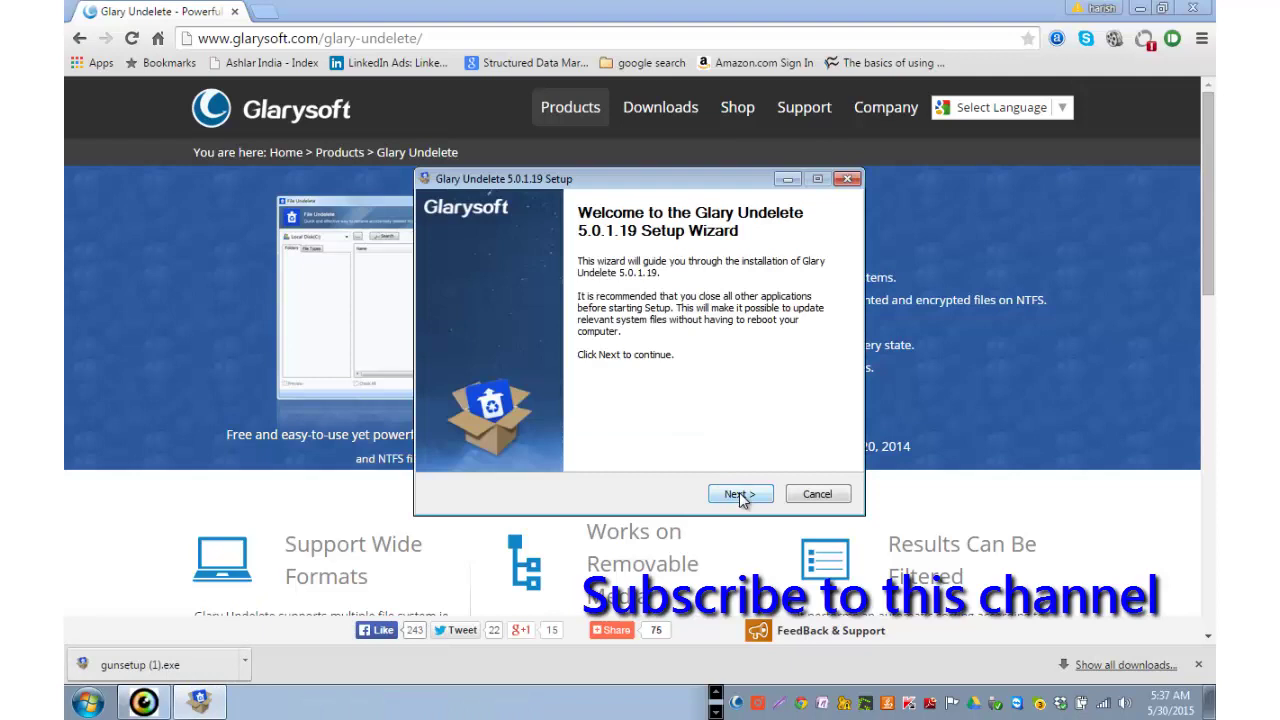
left_click(740, 494)
left_click(714, 497)
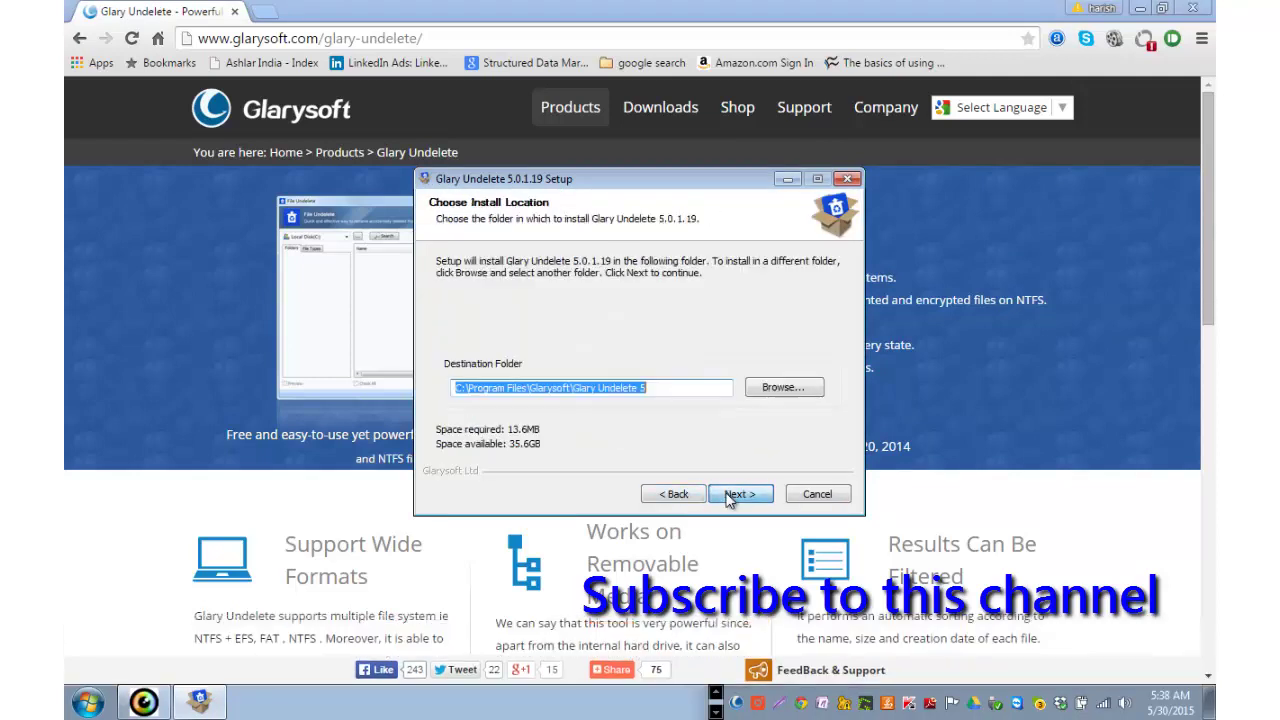
left_click(729, 497)
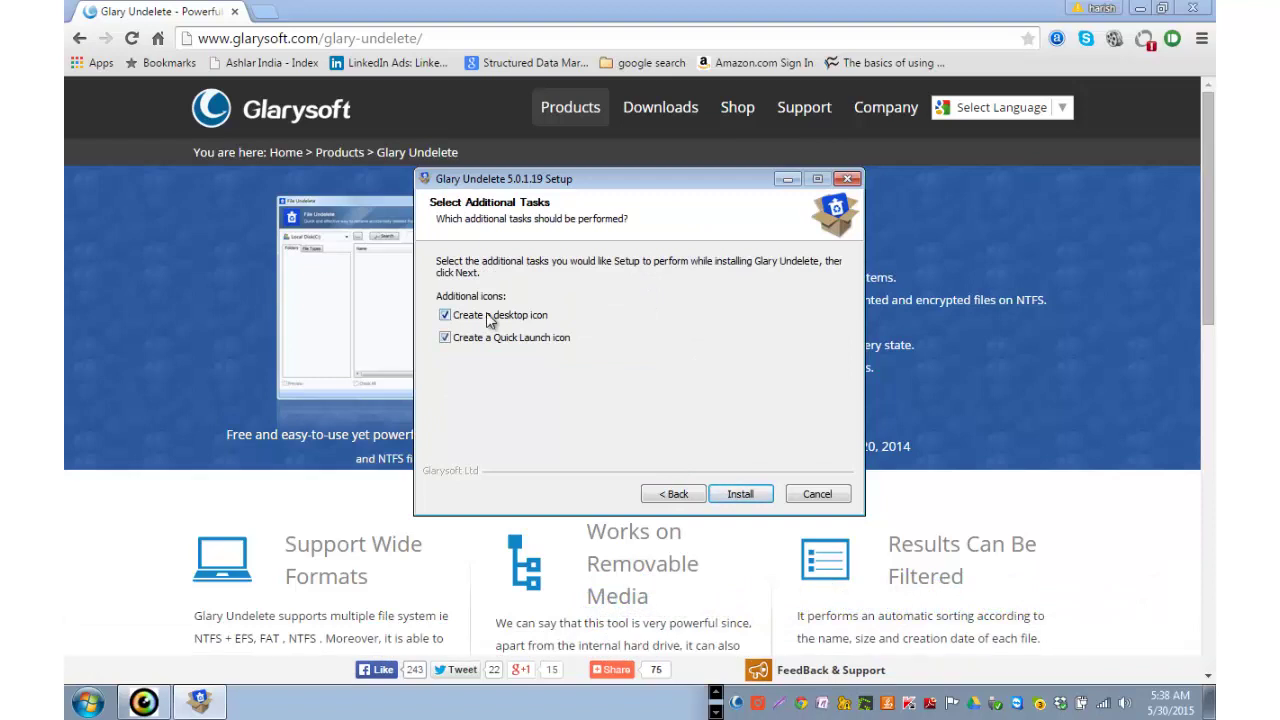
left_click(738, 494)
left_click(736, 495)
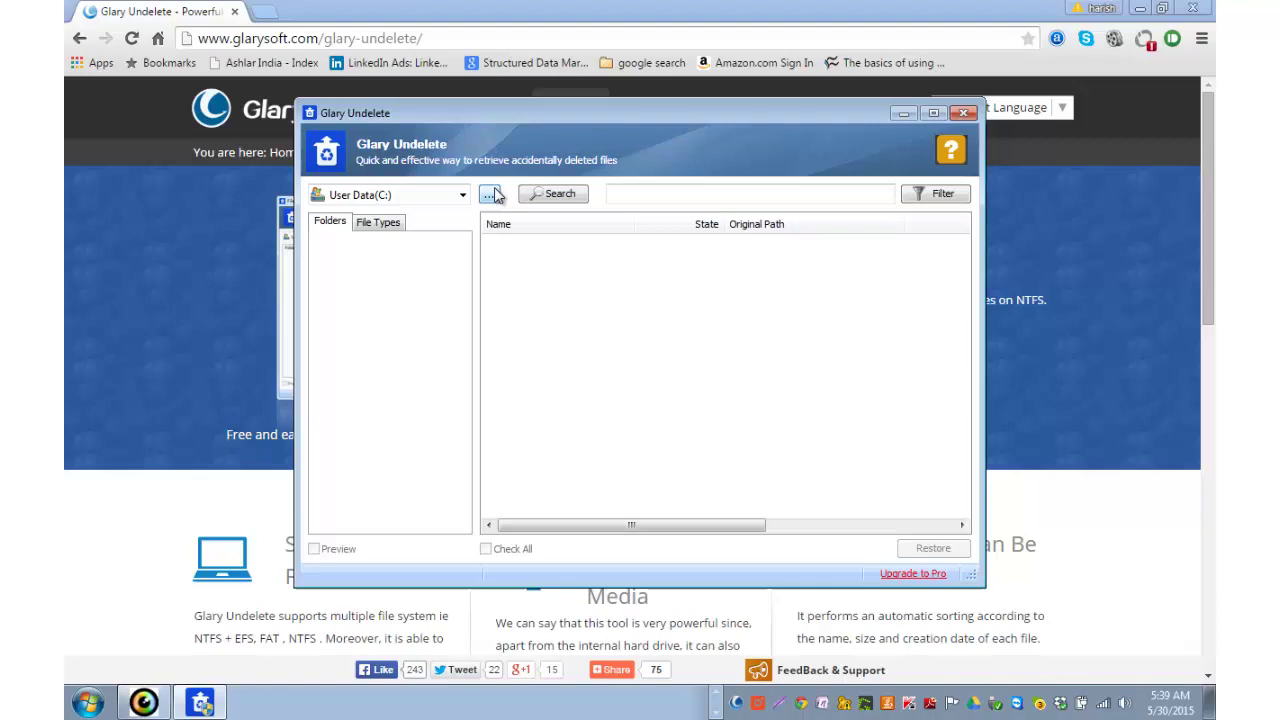
Step: Choose Removable Disk (F:) as the location in Glary Undelete and search it for deleted files
left_click(491, 195)
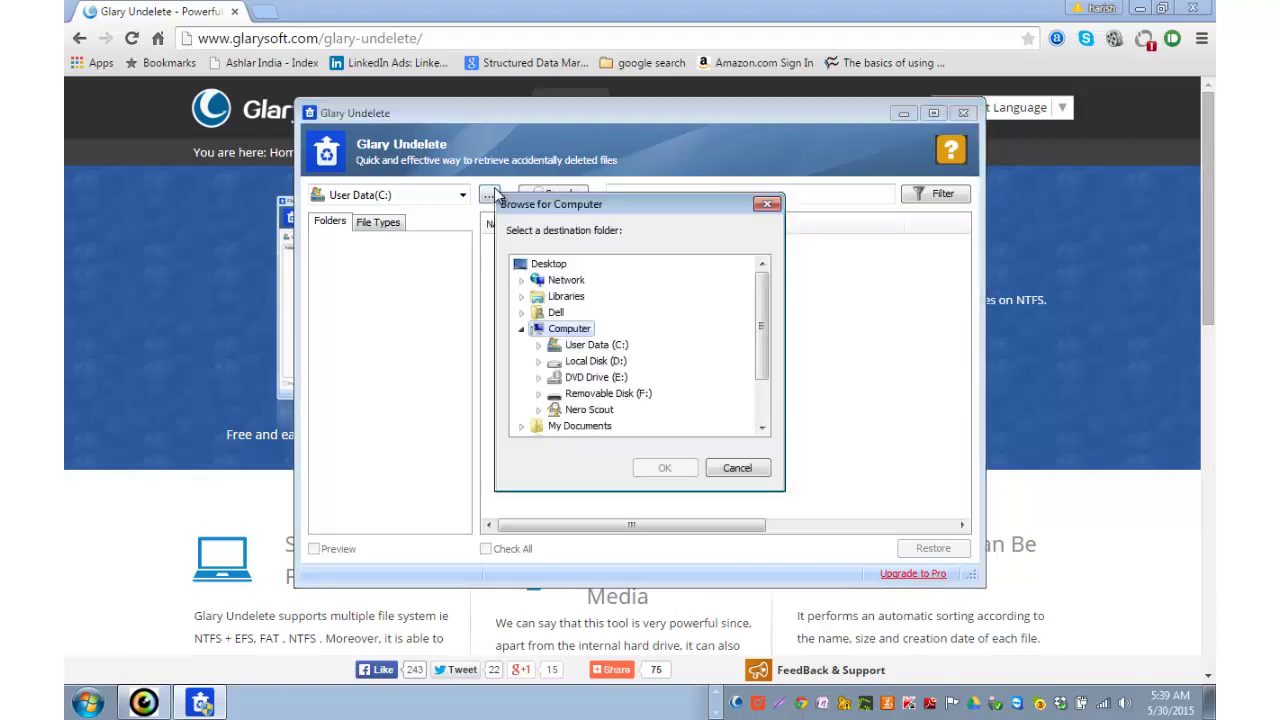
left_click(616, 399)
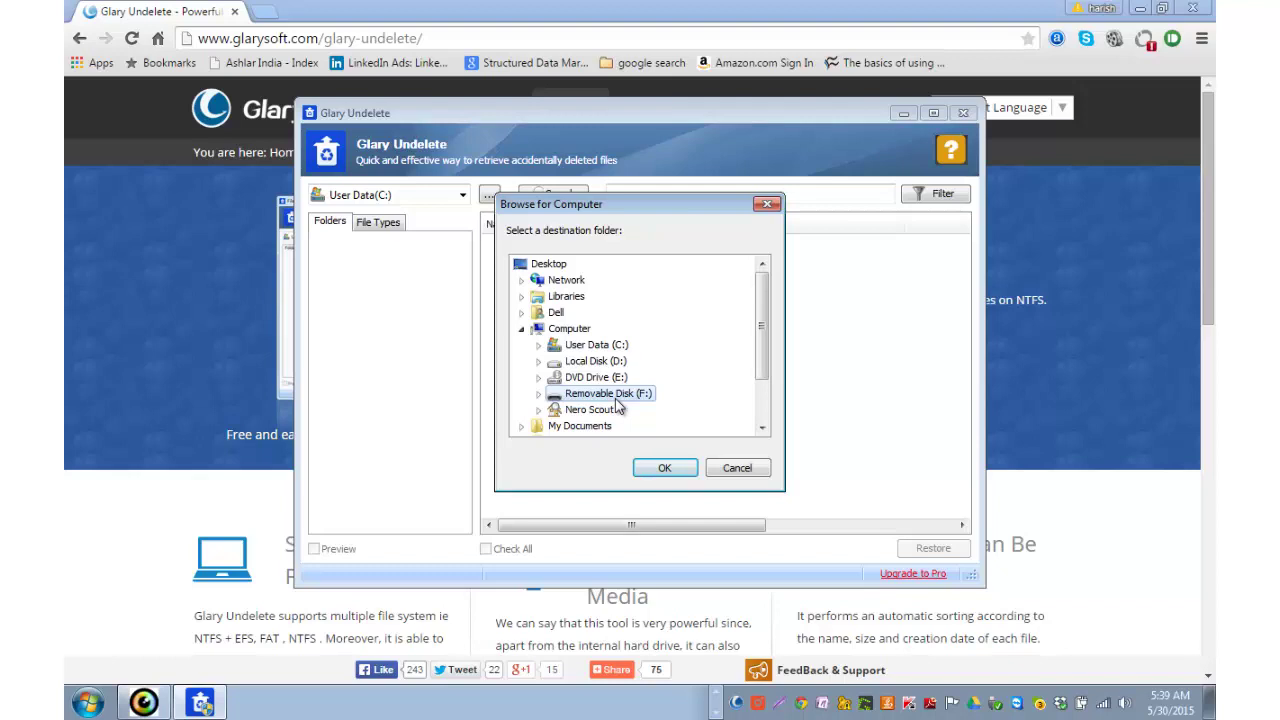
left_click(664, 468)
left_click(558, 196)
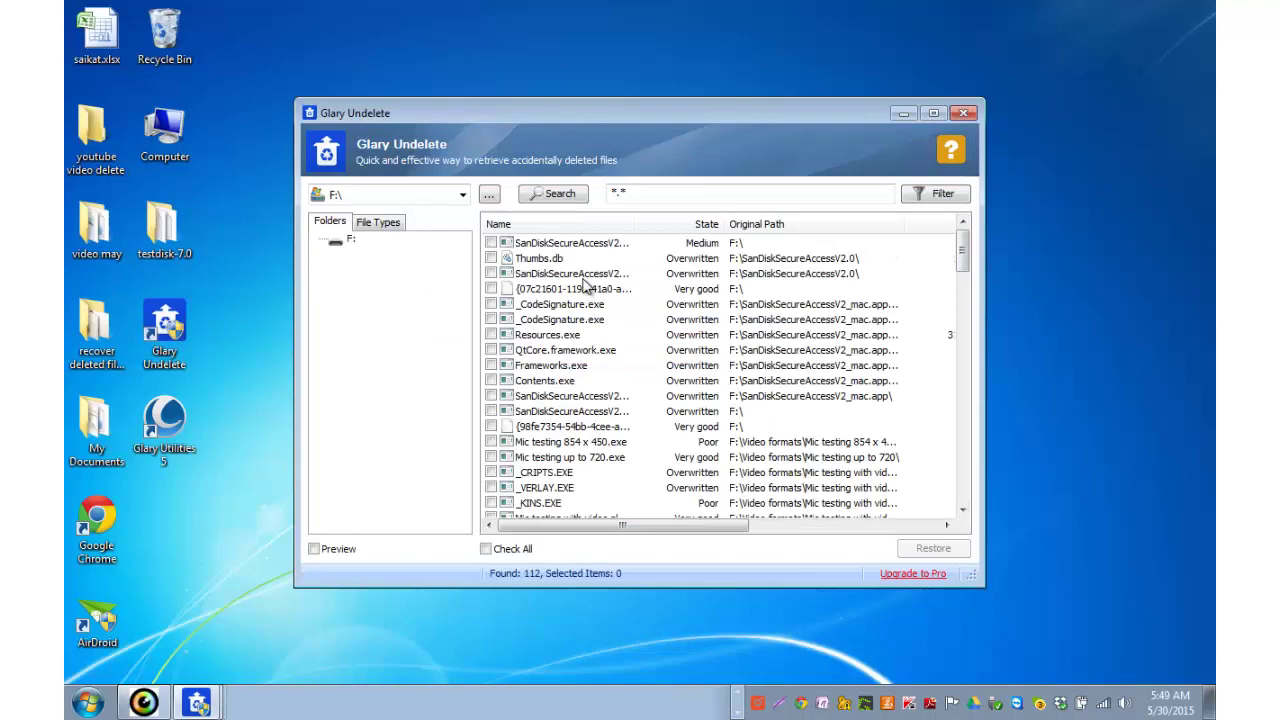
Step: Mark the first payment to writers.xlsx entry near the end of the deleted files list and restore it to the Desktop
left_click(528, 275)
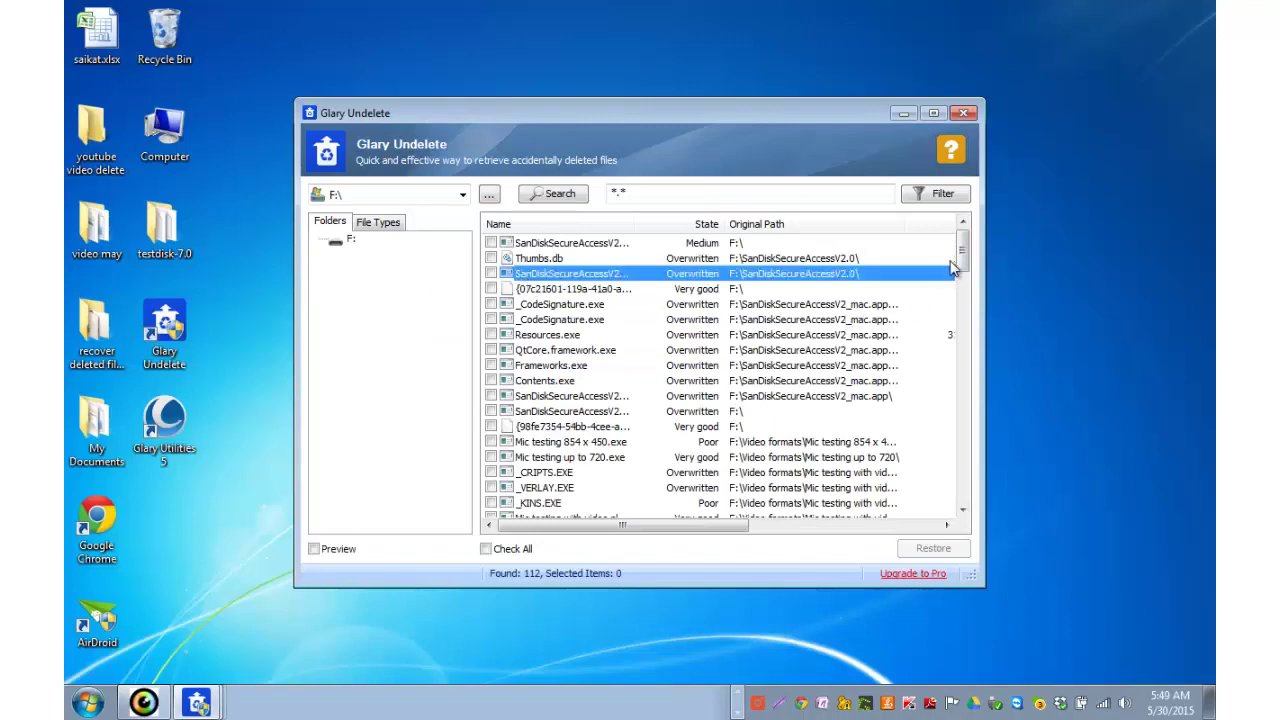
left_click_drag(961, 256, 960, 495)
left_click(491, 442)
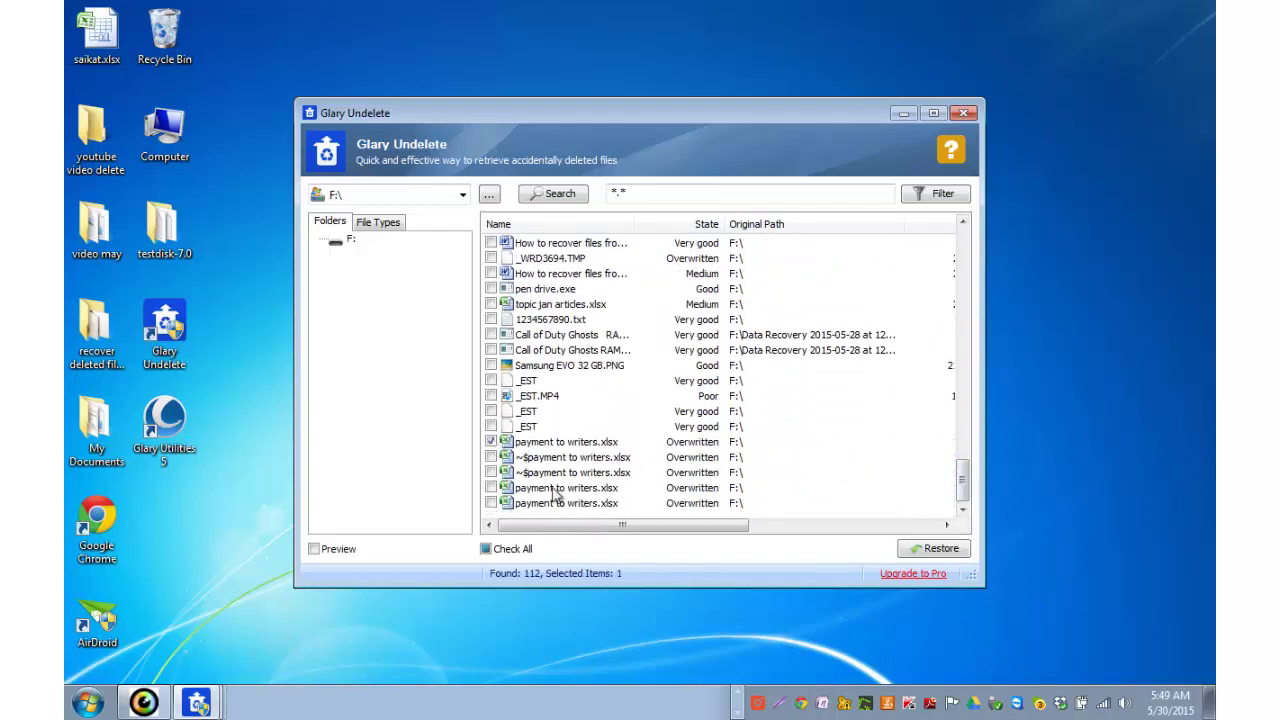
left_click(918, 551)
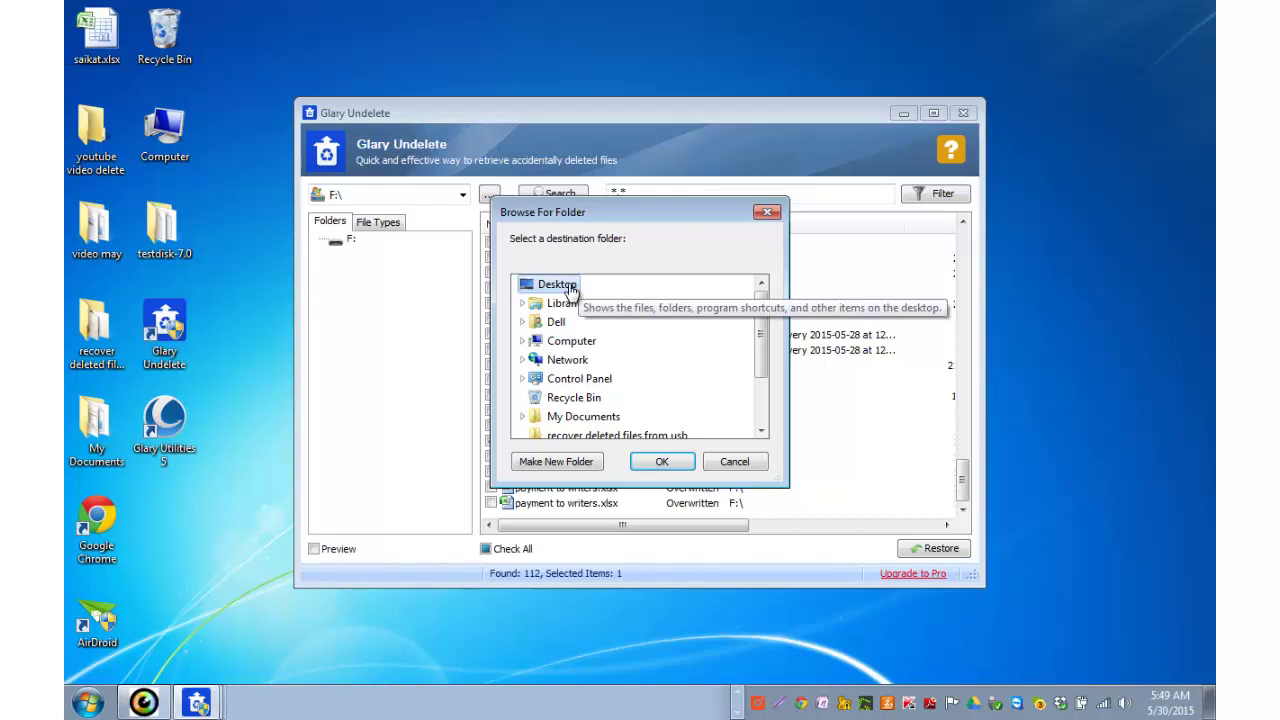
left_click(661, 463)
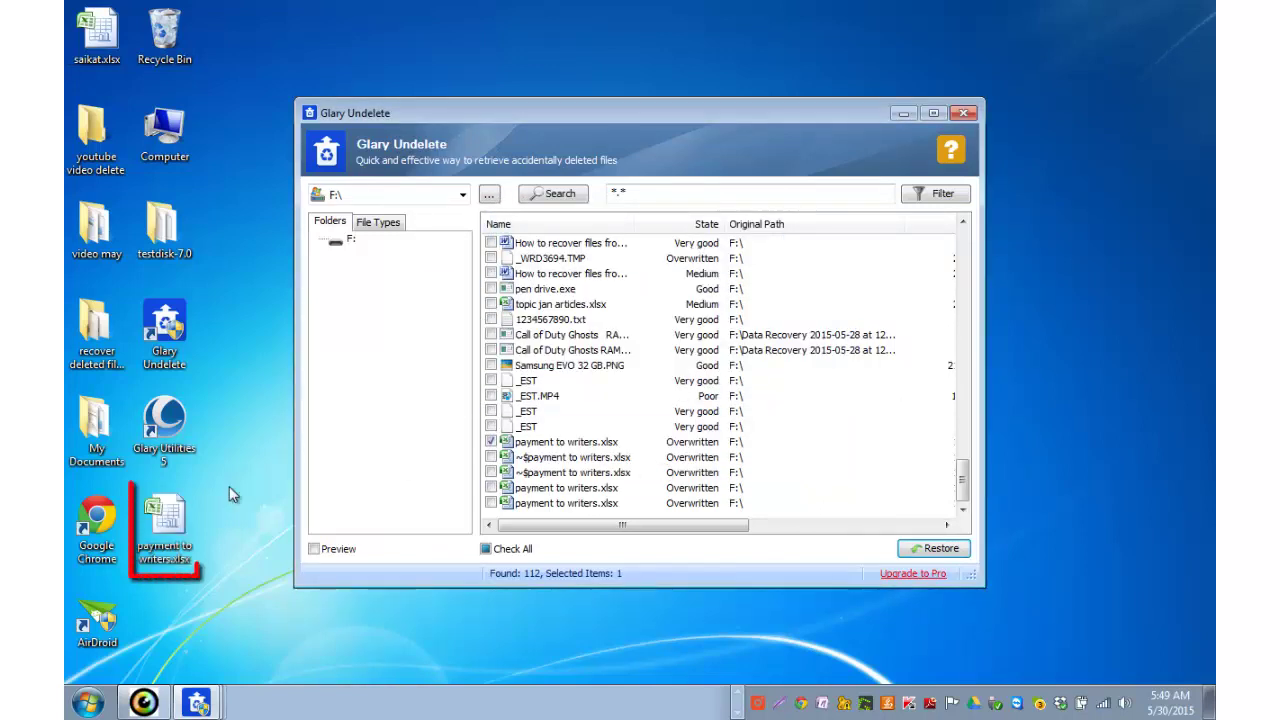
left_click(197, 546)
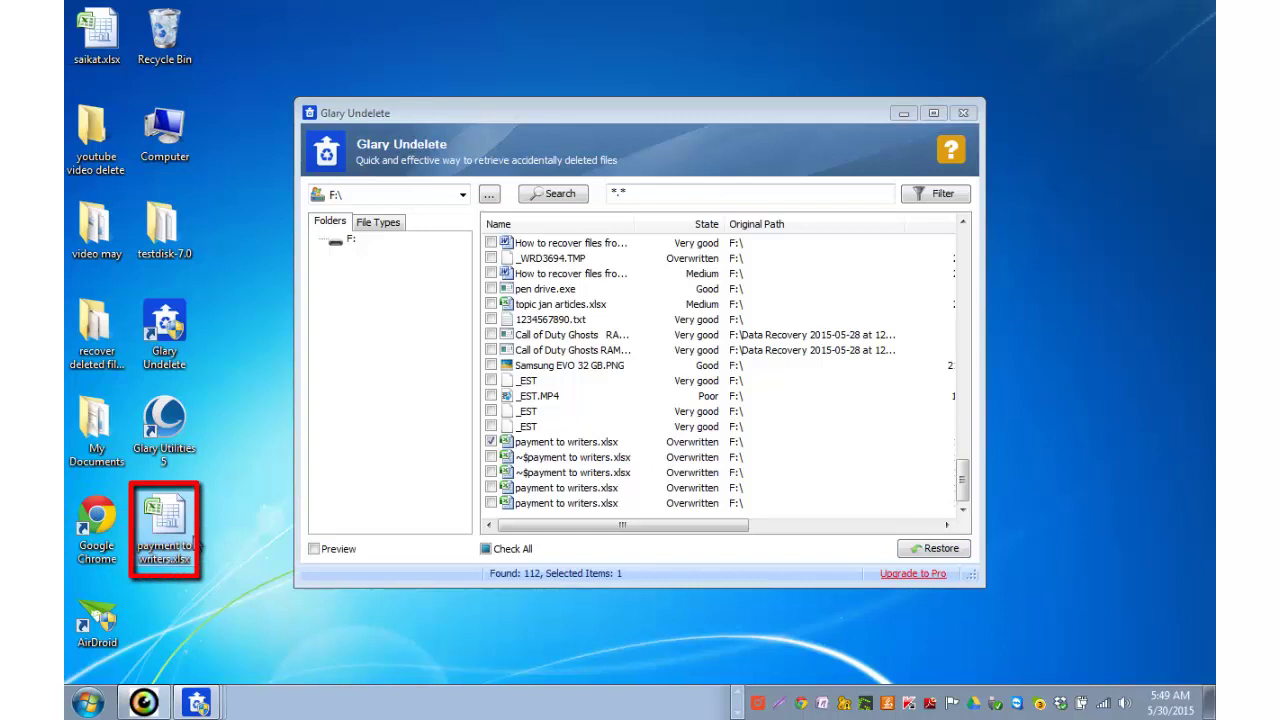